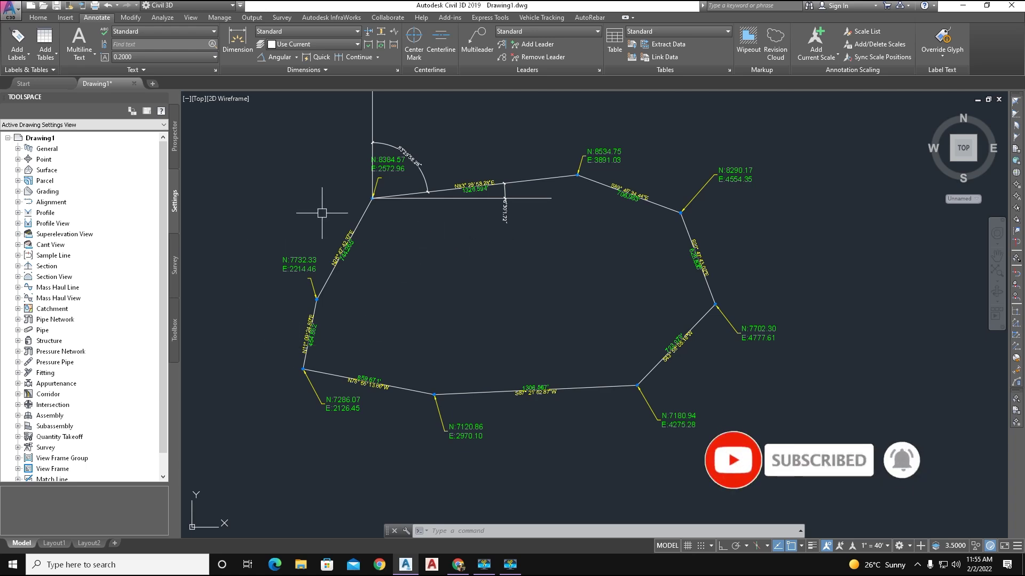
Start a new blank drawing.
middle_drag(475, 293, 449, 325)
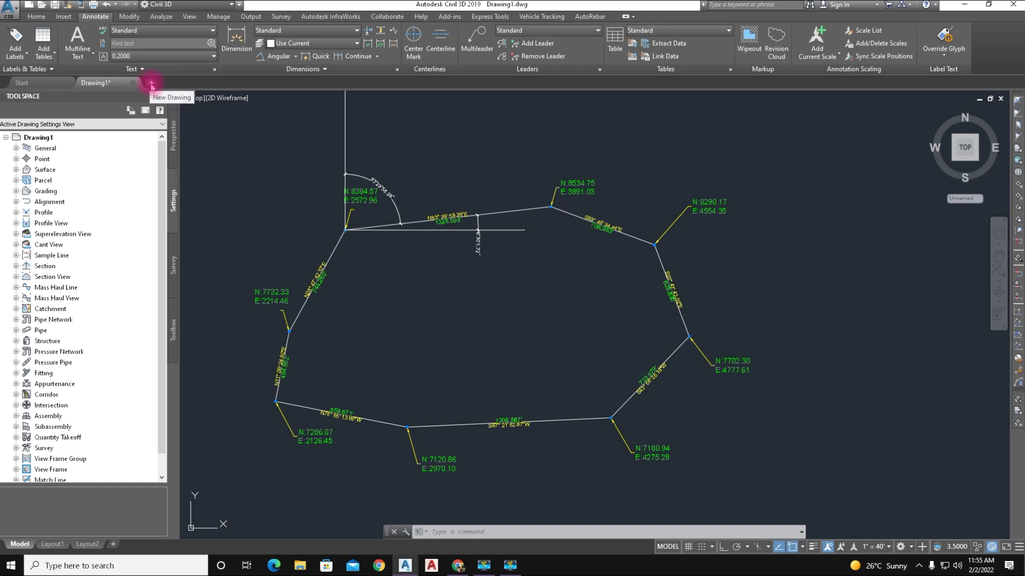
click(151, 84)
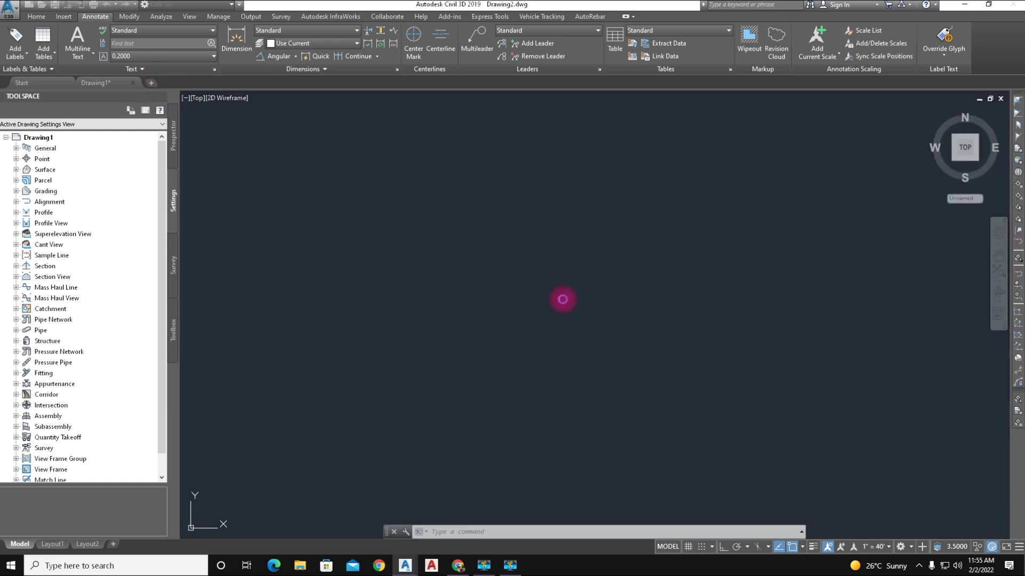
click(563, 299)
click(499, 239)
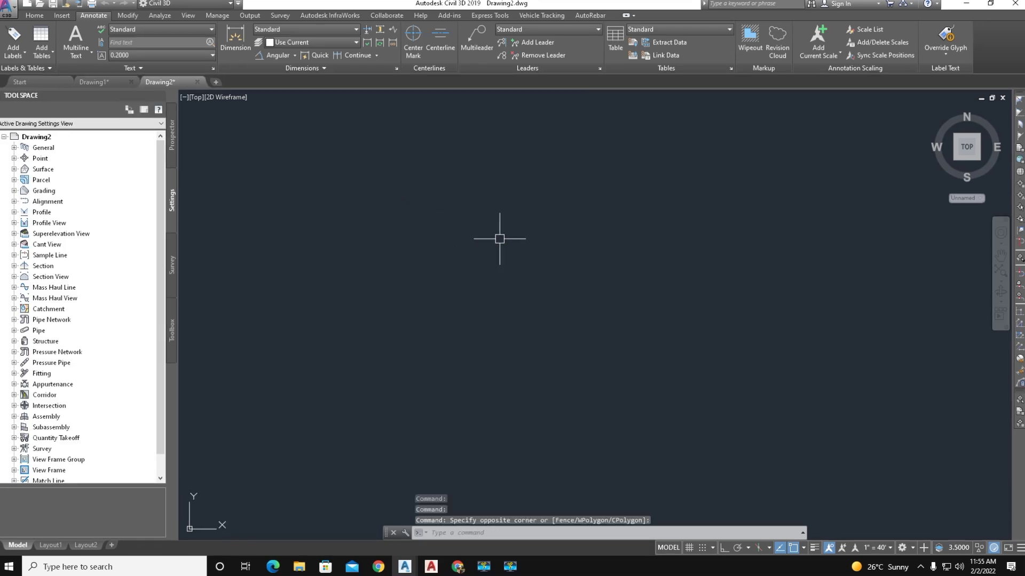
Draw a polyline (PL) through seven boundary vertices around the drawing area.
text(PL)
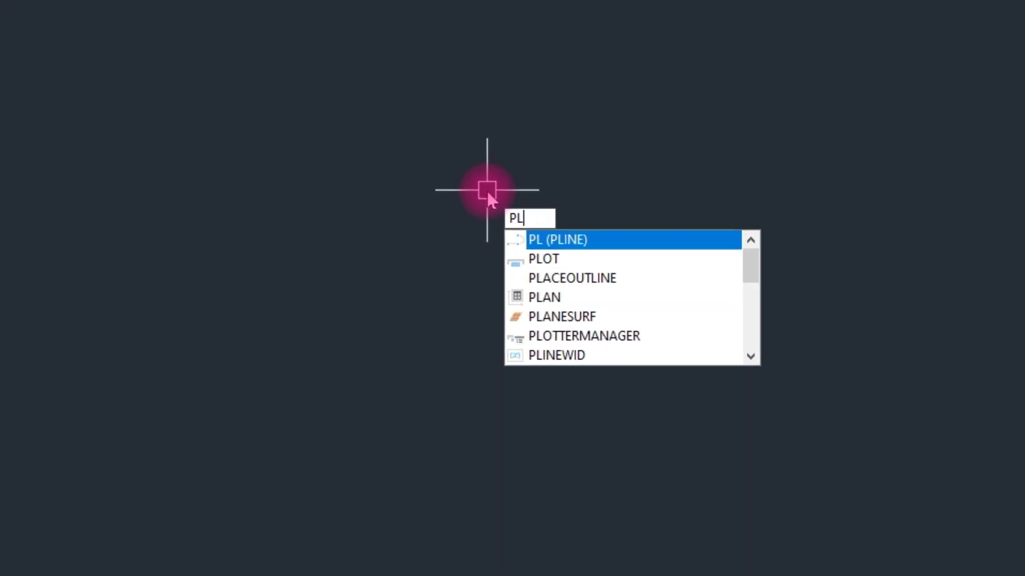
key(Return)
click(152, 373)
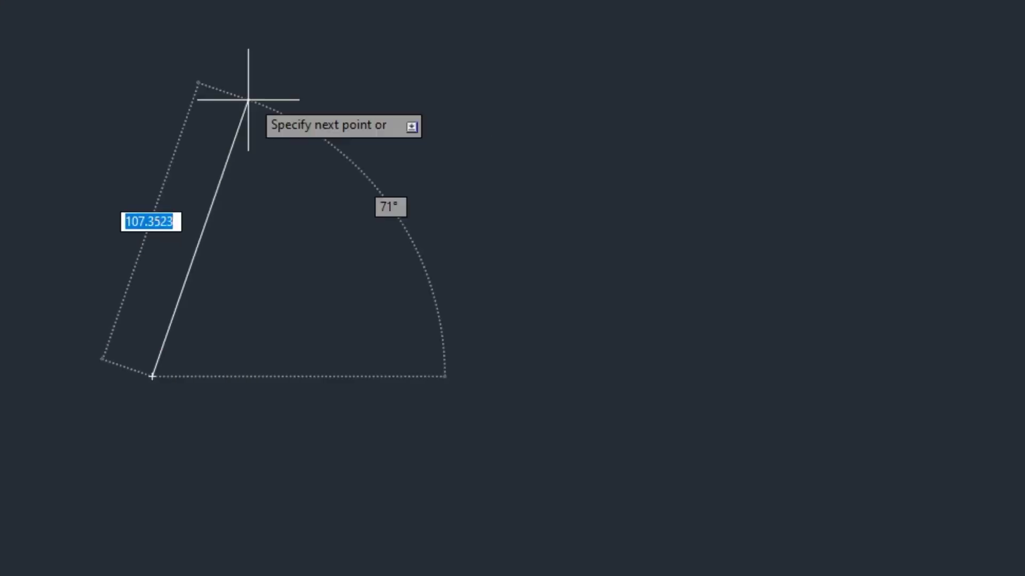
click(262, 4)
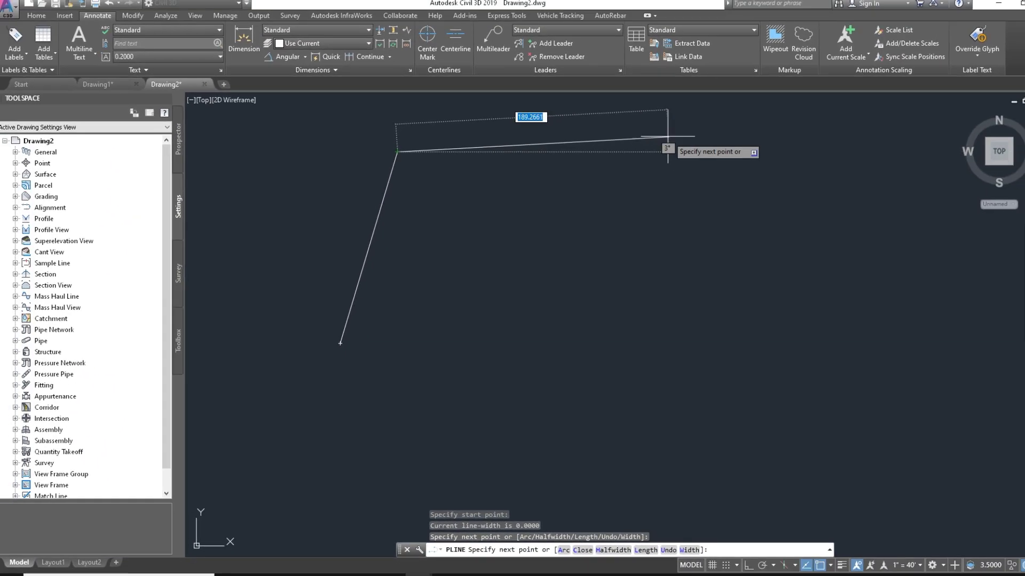
click(686, 83)
click(874, 163)
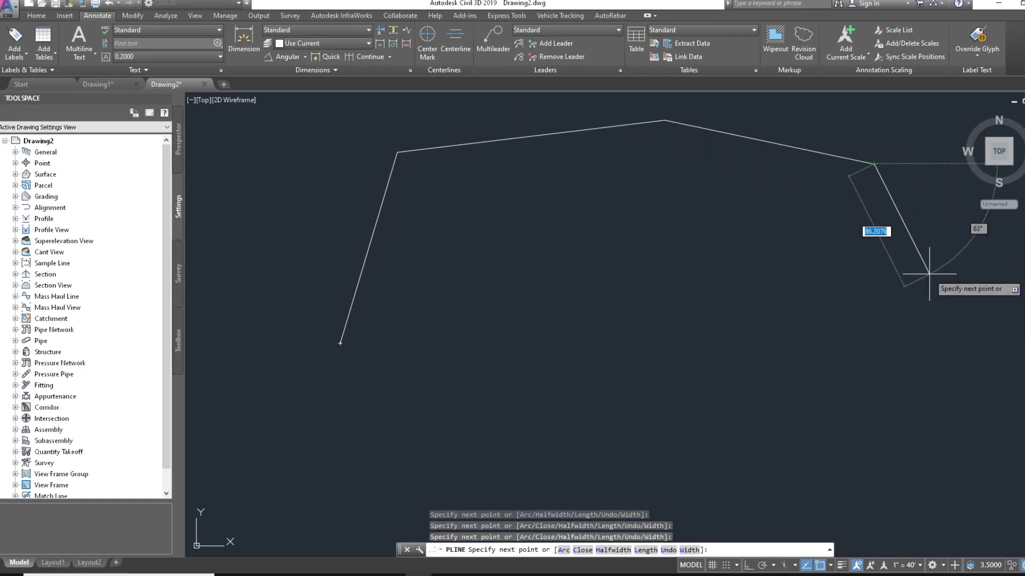
click(952, 329)
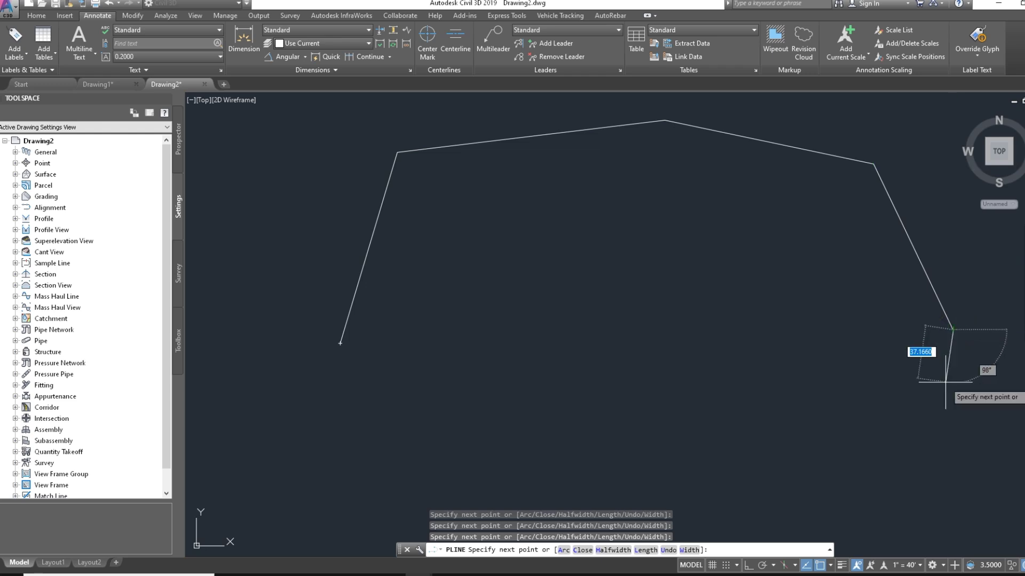
click(902, 441)
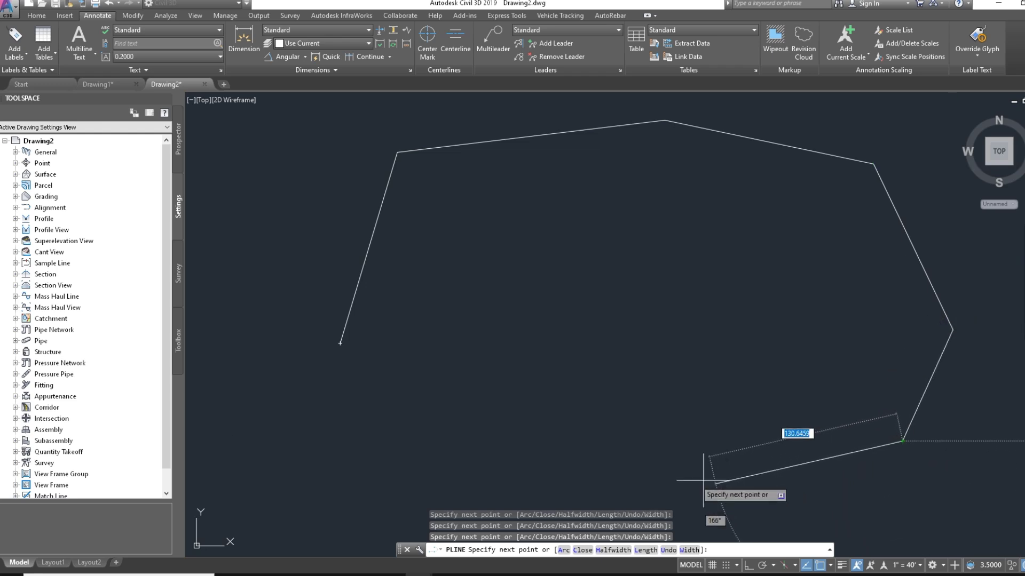
click(587, 463)
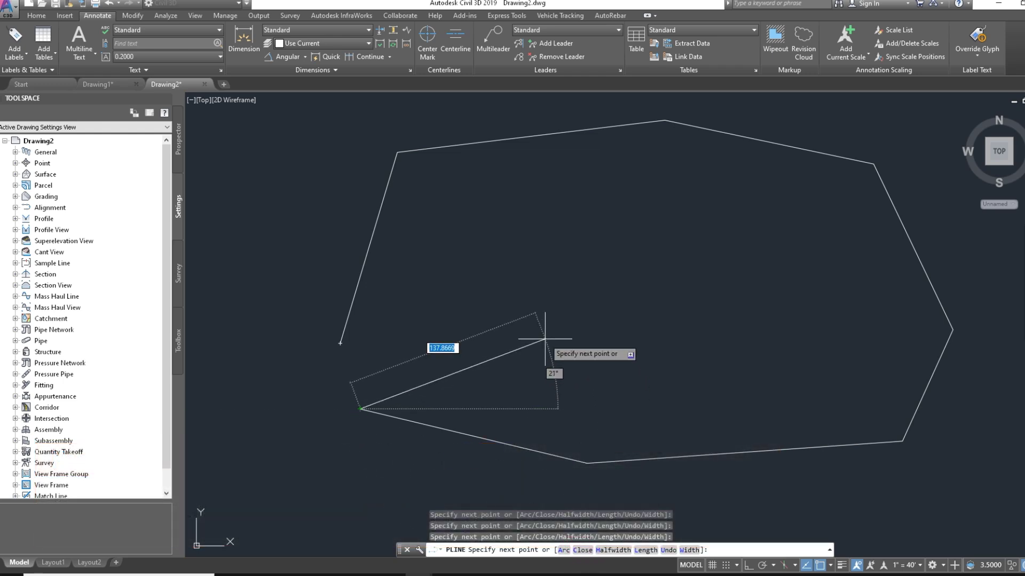
Close the polyline into an eight-sided boundary and clear its grips.
text(c)
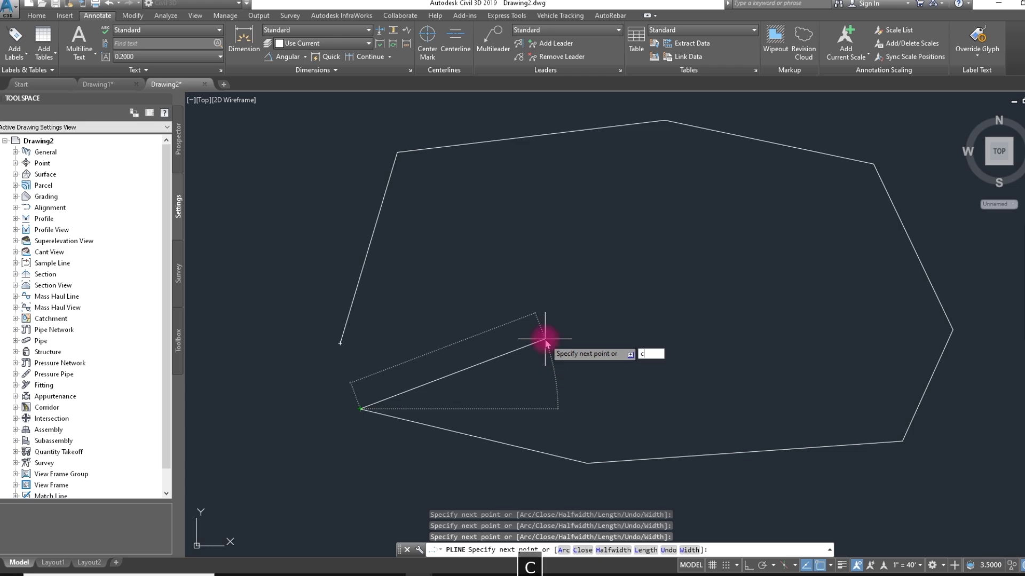
key(space)
scroll(581, 299, down, 4)
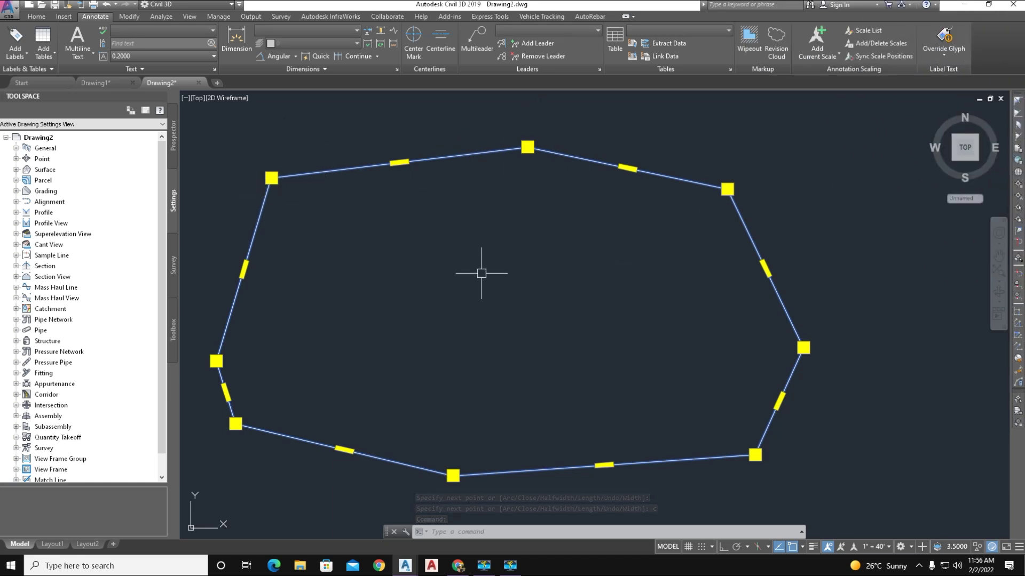
middle_drag(576, 251, 578, 249)
key(Escape)
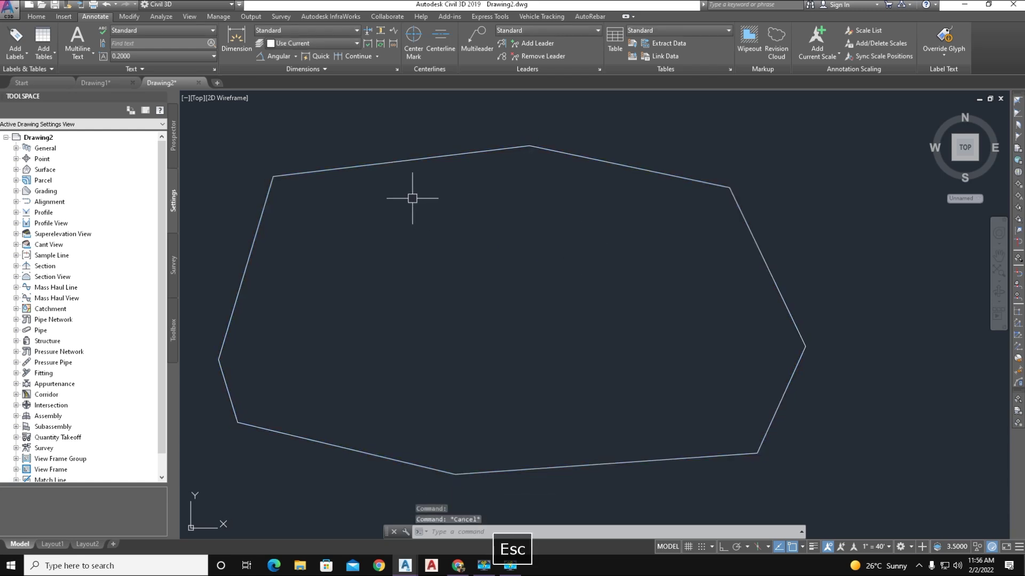
middle_drag(441, 203, 469, 196)
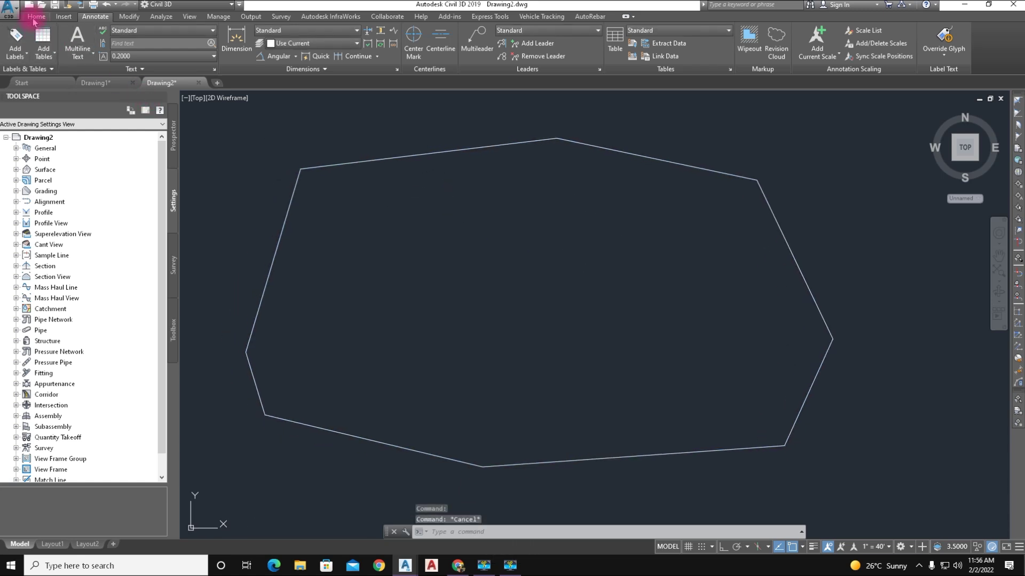
Open the Point Creation Tools from the Home tab and choose Polyline Vertices - Automatic.
click(36, 17)
click(99, 31)
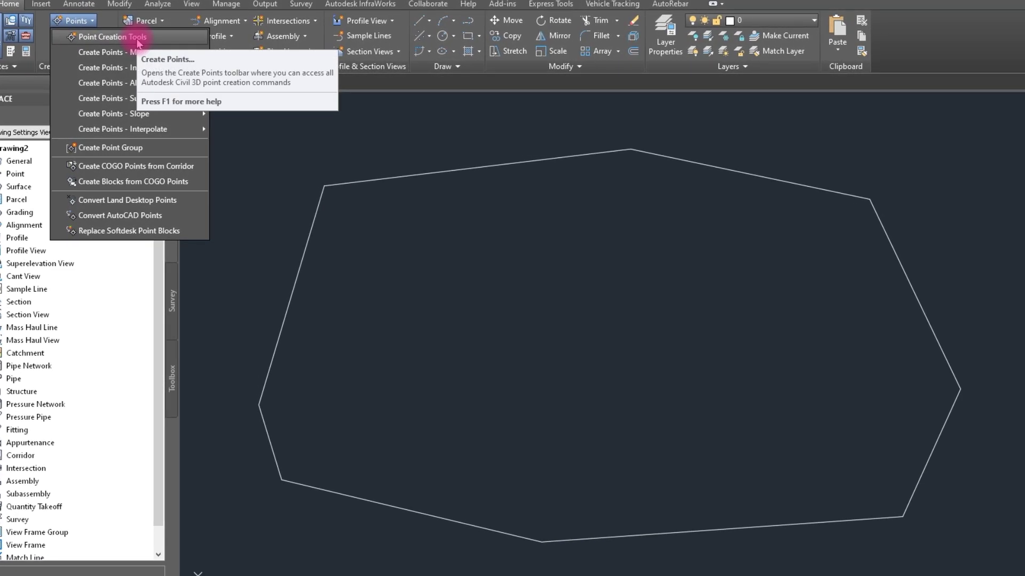
click(138, 41)
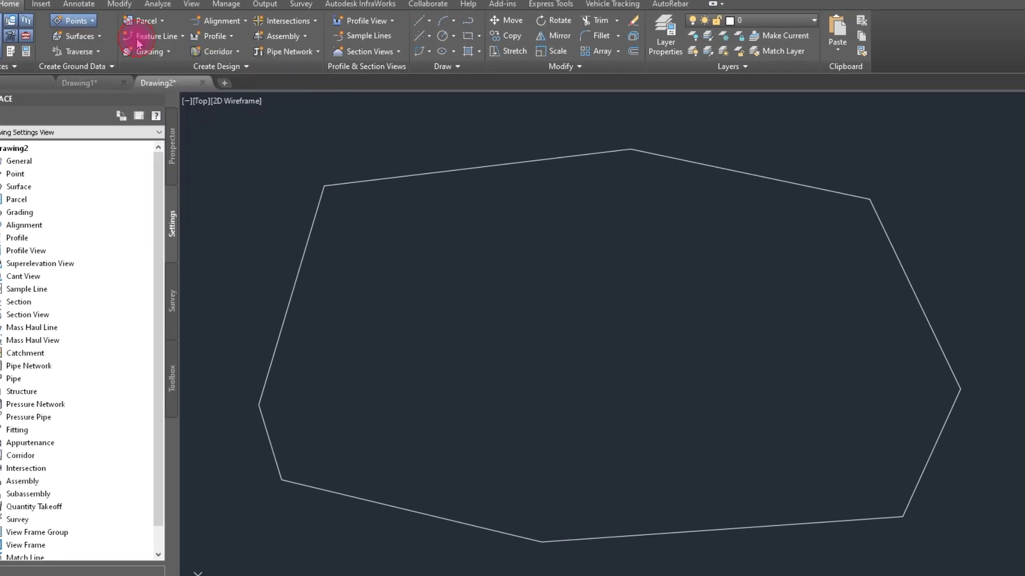
drag(614, 152, 515, 147)
click(468, 169)
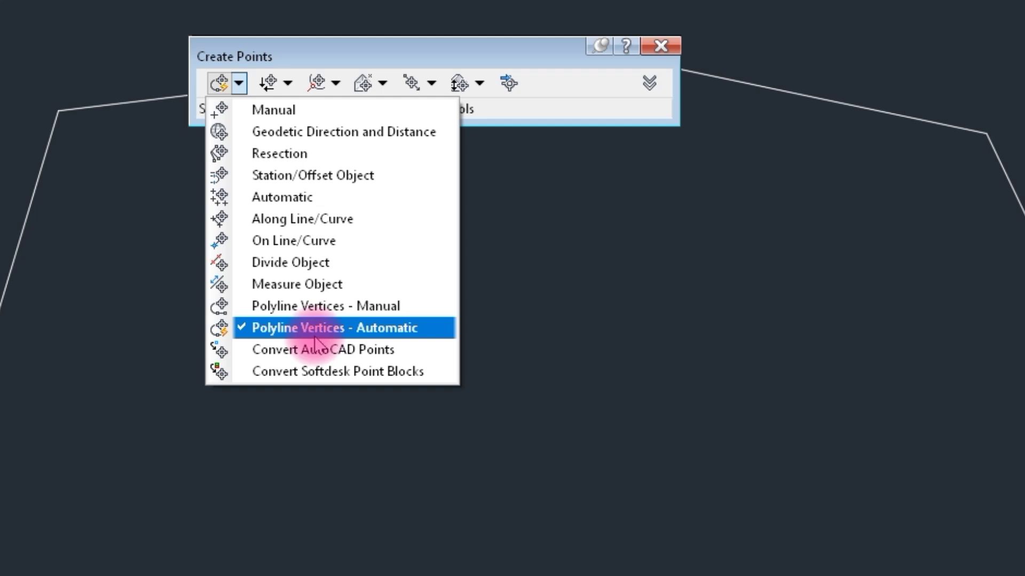
click(347, 330)
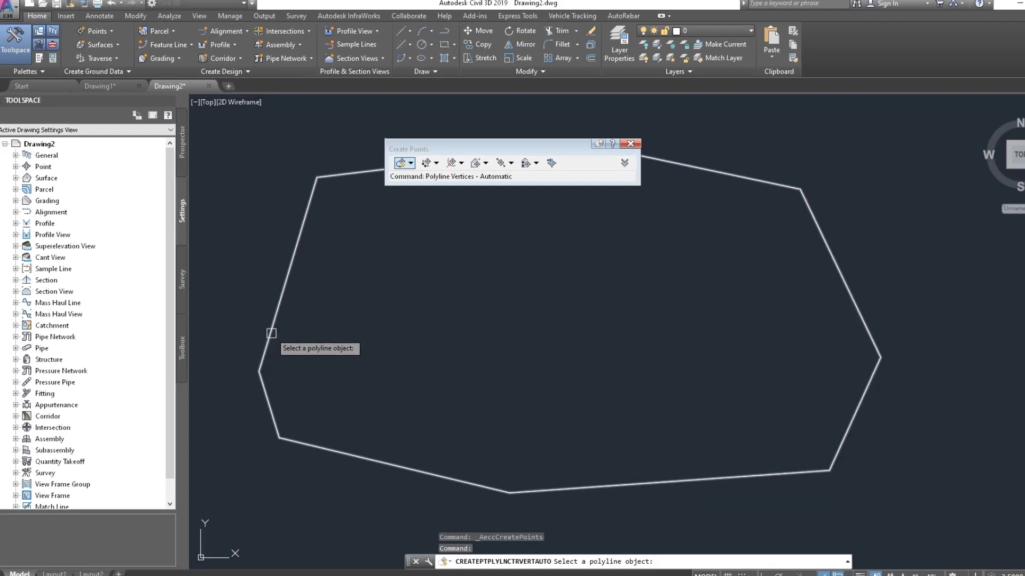
Select the boundary polyline and accept the description 'boudary' for its vertex points.
click(271, 333)
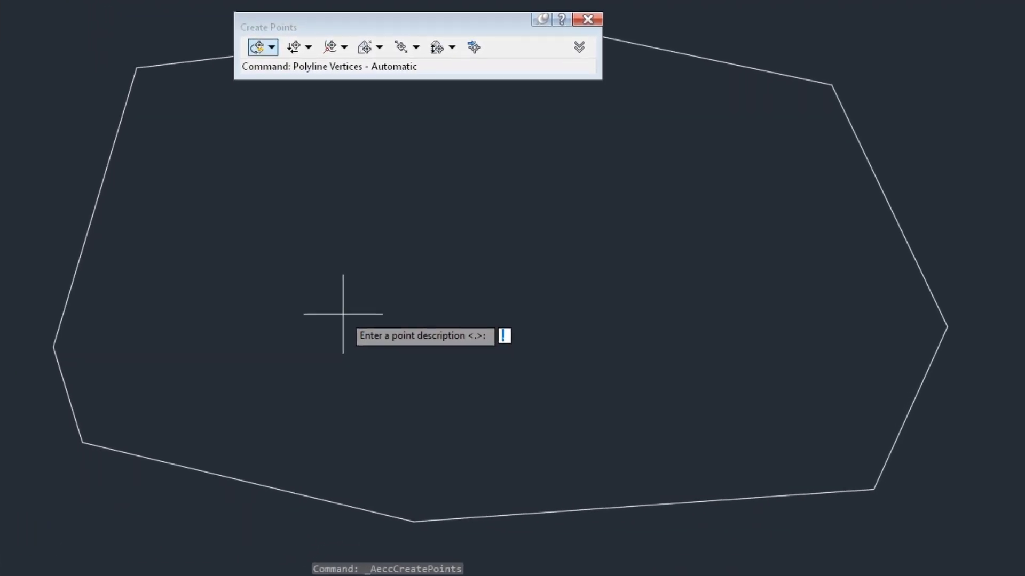
click(343, 314)
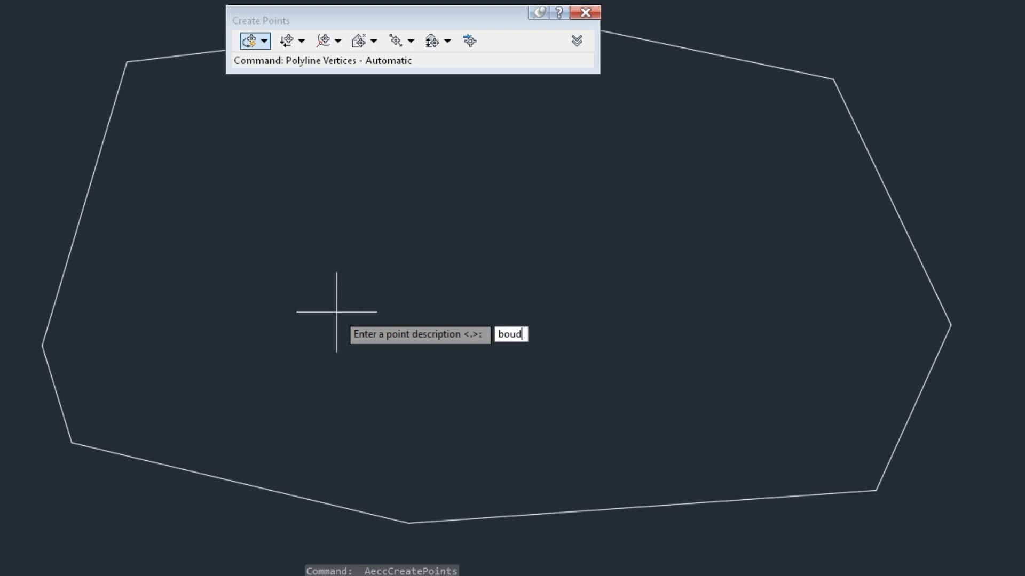
text(boudary)
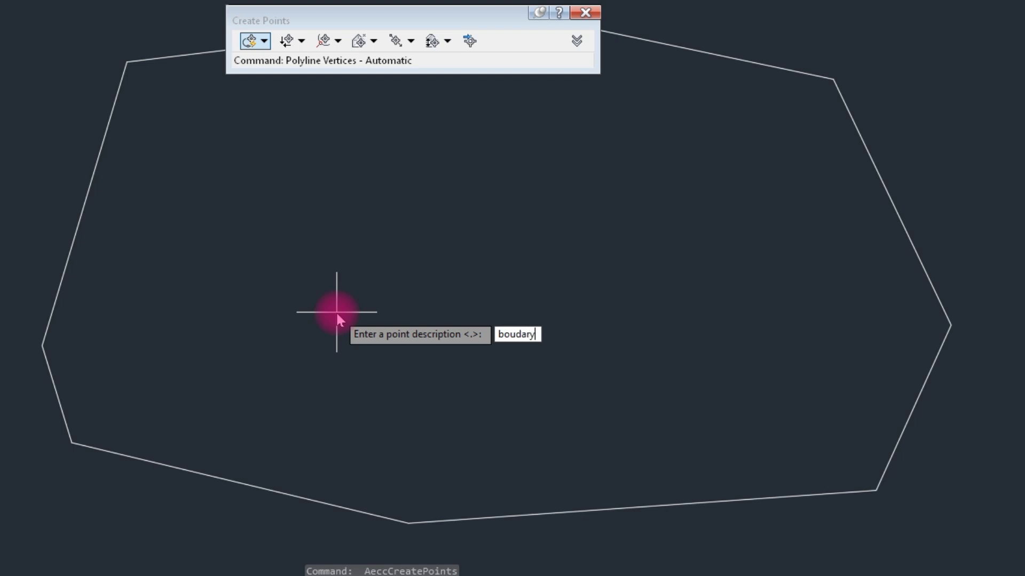
key(Return)
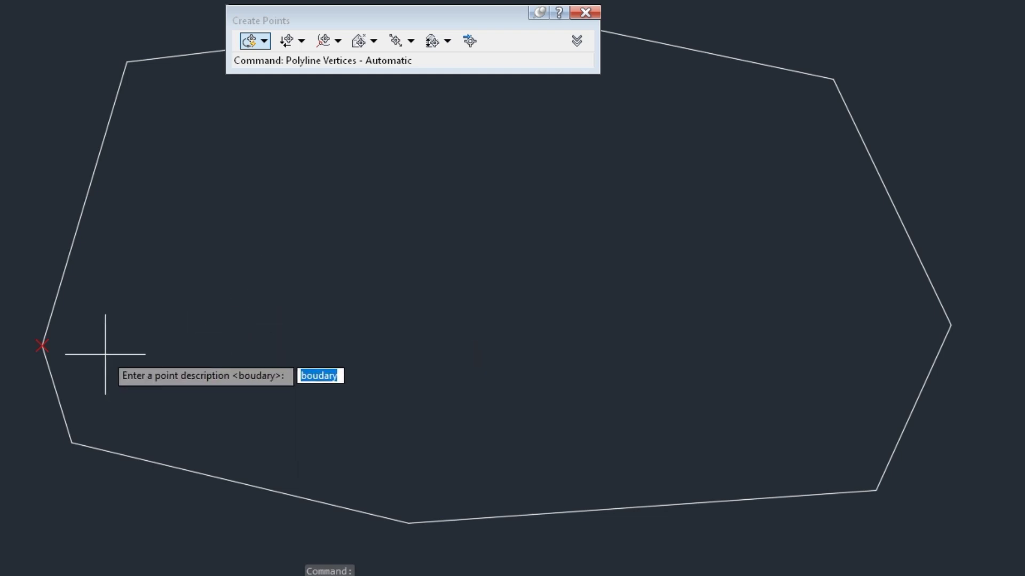
scroll(26, 327, up, 2)
scroll(91, 337, down, 3)
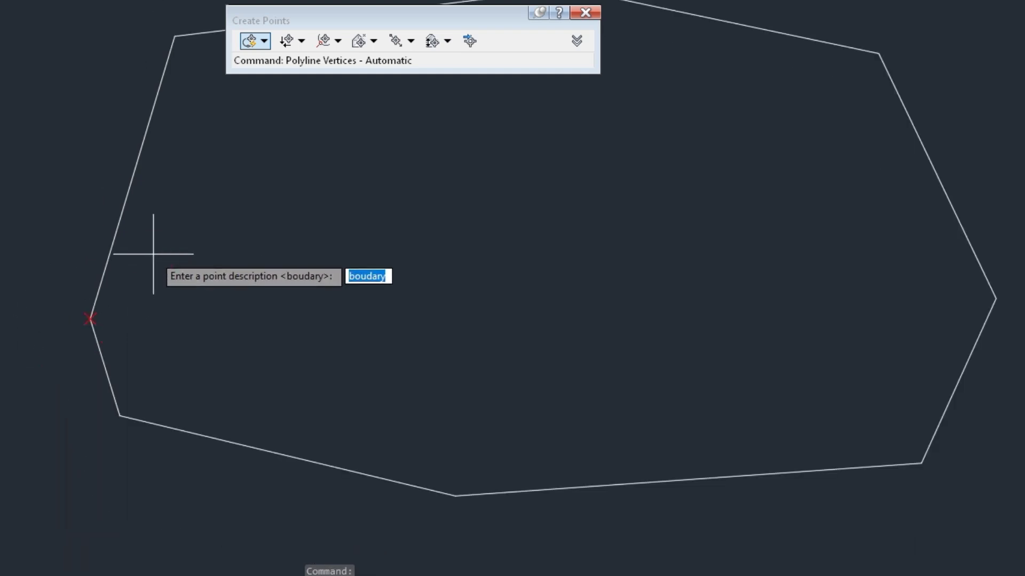
middle_drag(114, 272, 80, 368)
scroll(104, 129, up, 3)
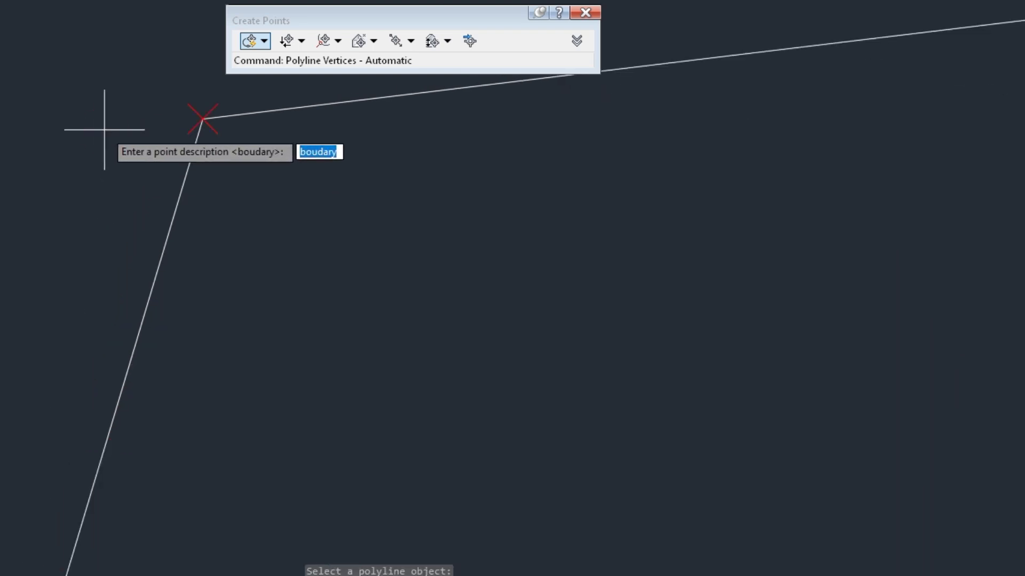
scroll(104, 130, down, 3)
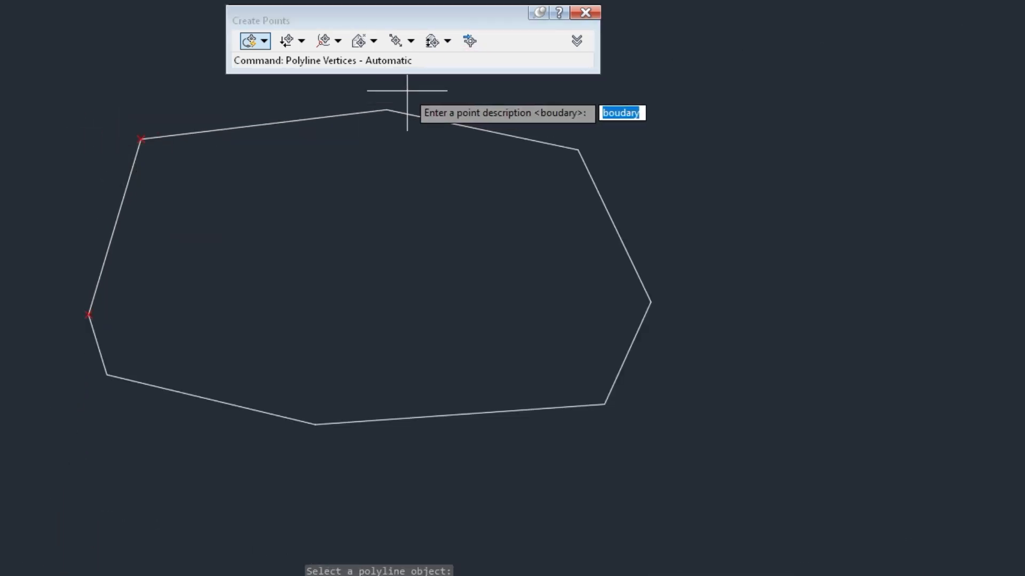
scroll(402, 92, up, 3)
key(Return)
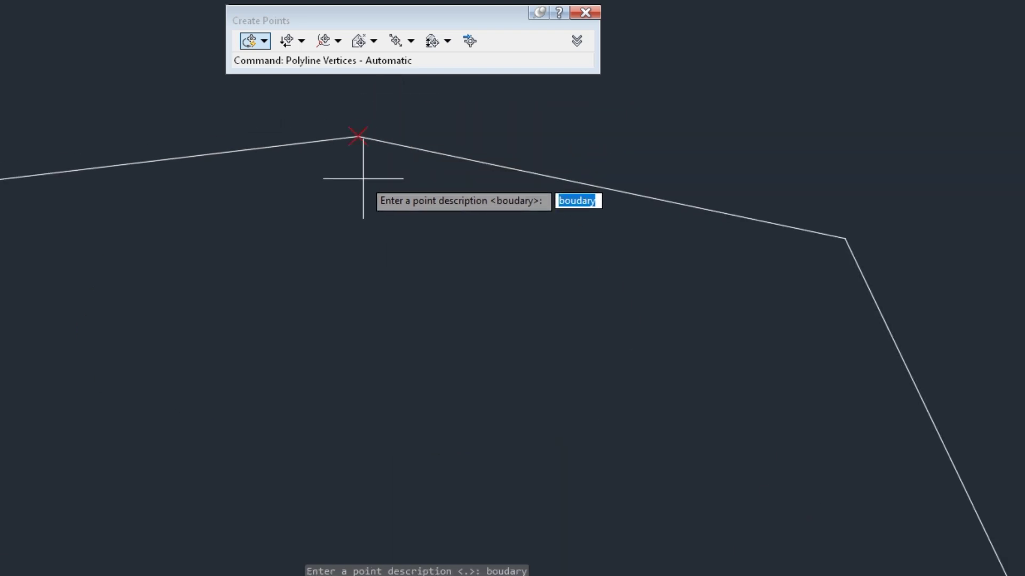
scroll(247, 107, down, 3)
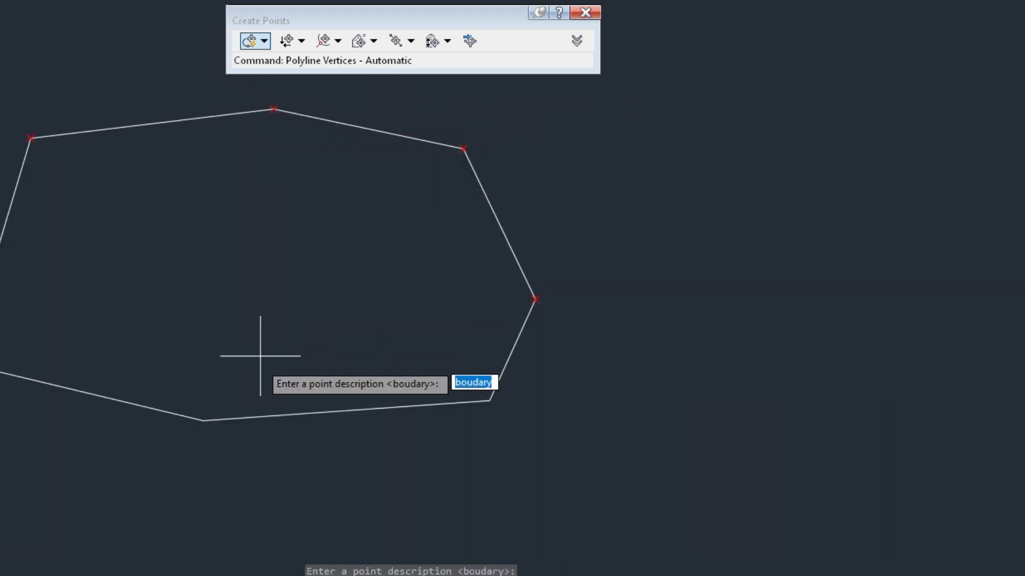
scroll(177, 439, up, 3)
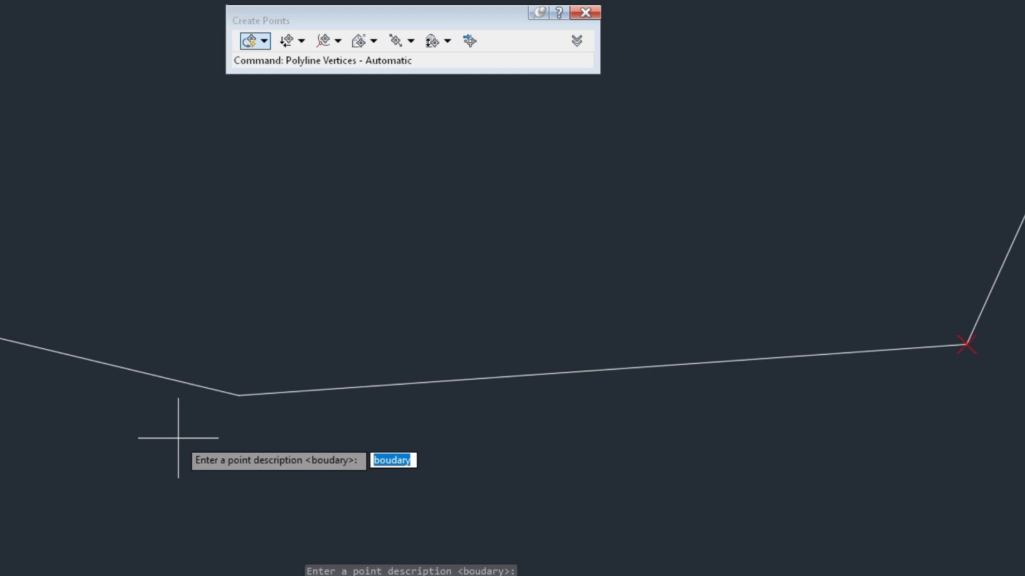
scroll(381, 334, down, 4)
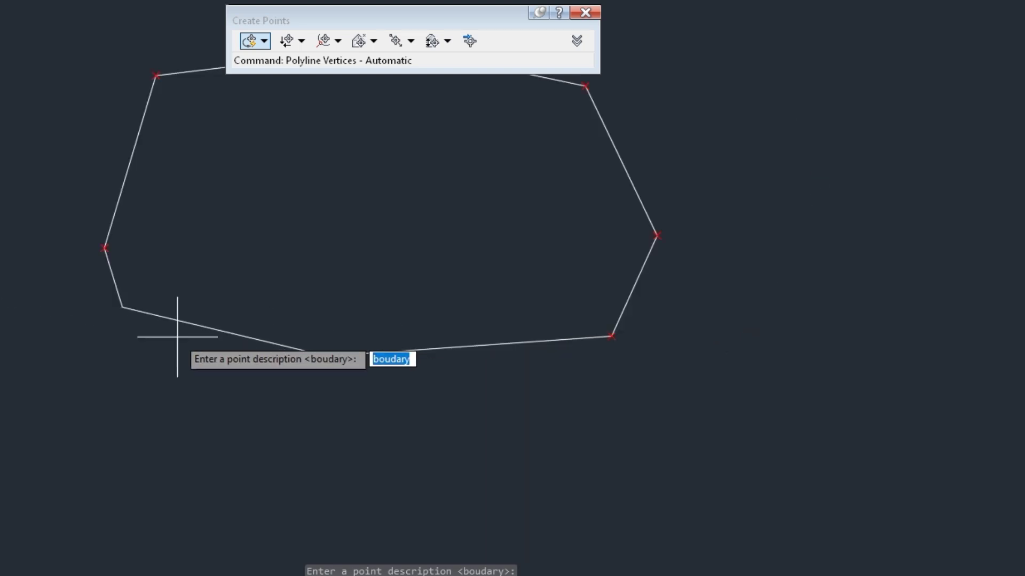
scroll(171, 336, up, 5)
middle_drag(142, 229, 310, 372)
key(Return)
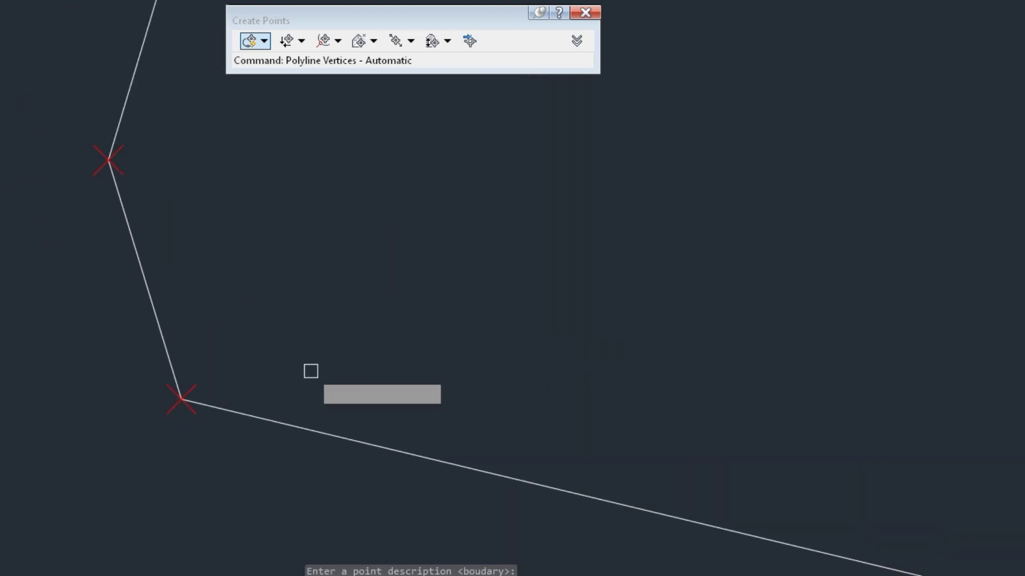
End point placement and close the Create Points toolbar.
key(Escape)
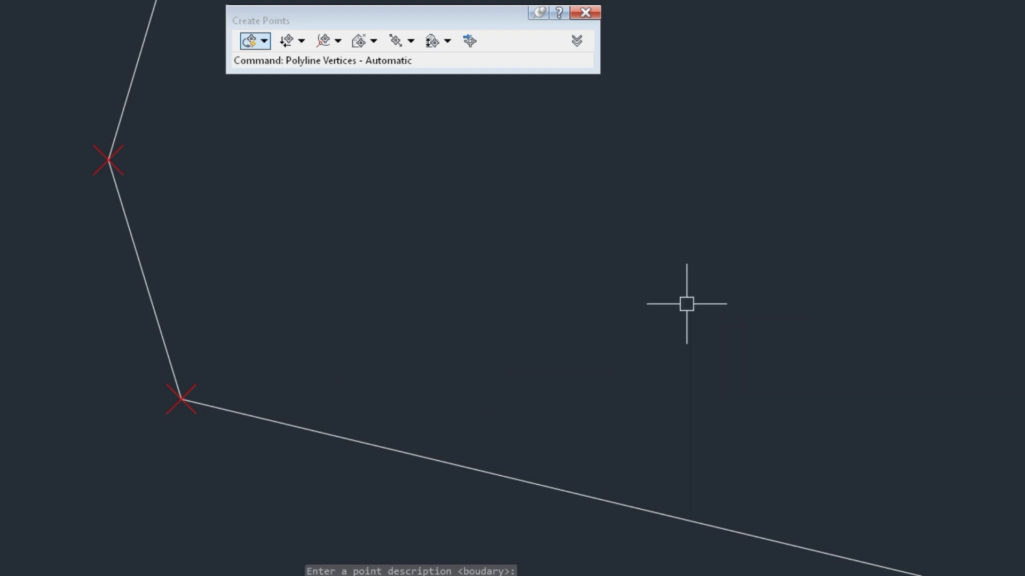
drag(341, 16, 391, 24)
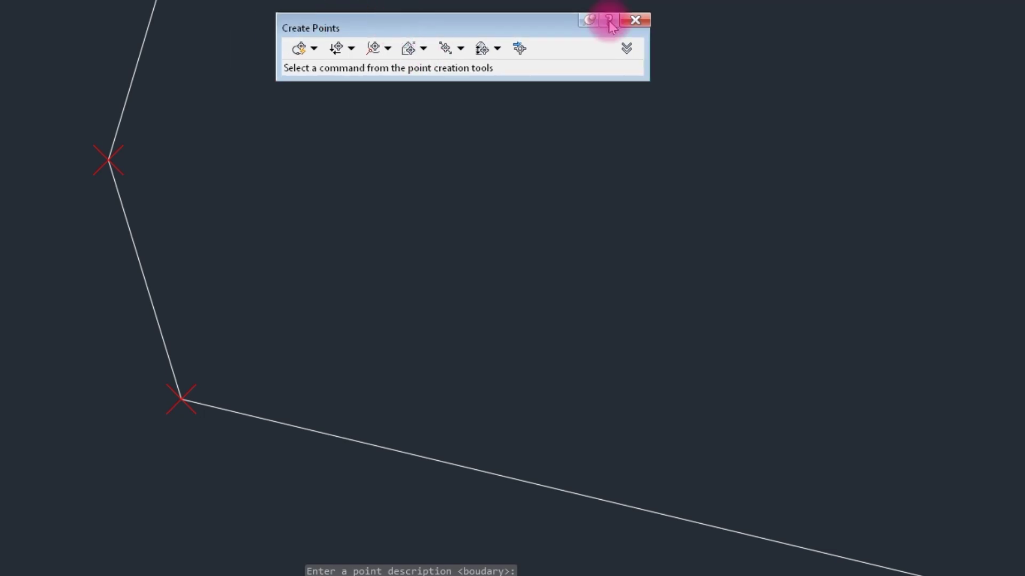
click(635, 21)
scroll(144, 414, up, 2)
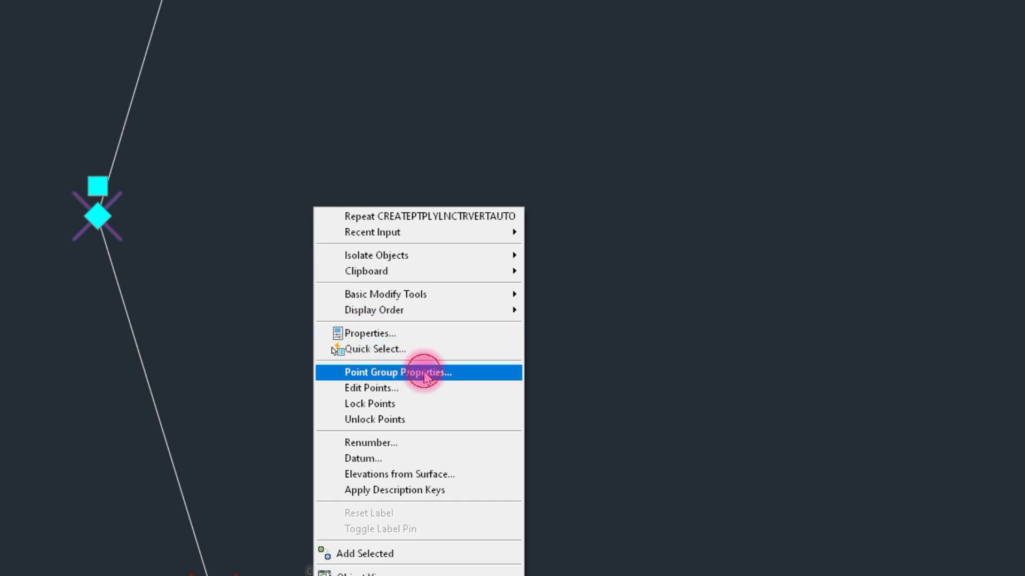
Set the point group to Benchmark point style with Northing and Easting labels, and apply.
click(424, 376)
click(624, 177)
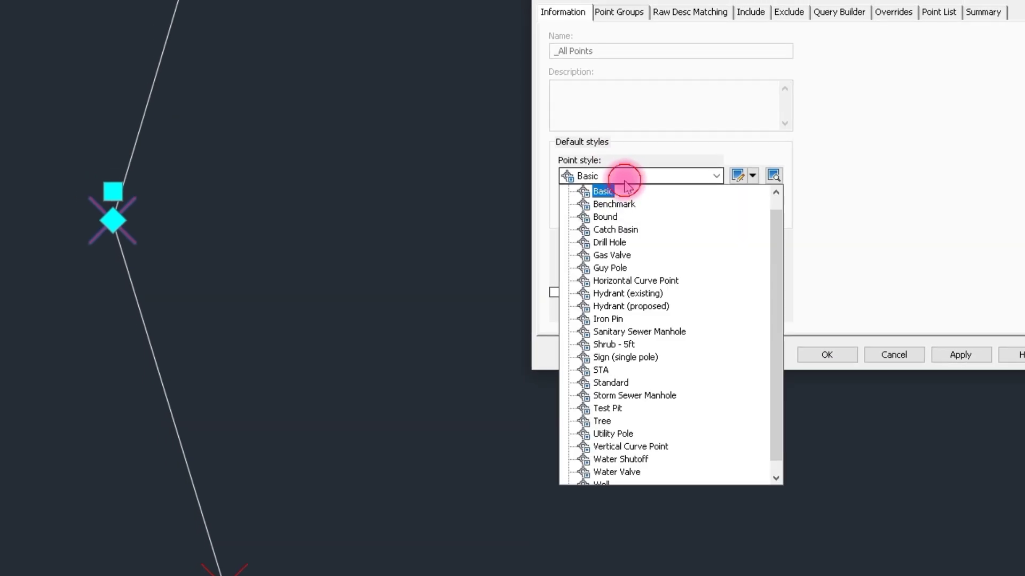
click(617, 204)
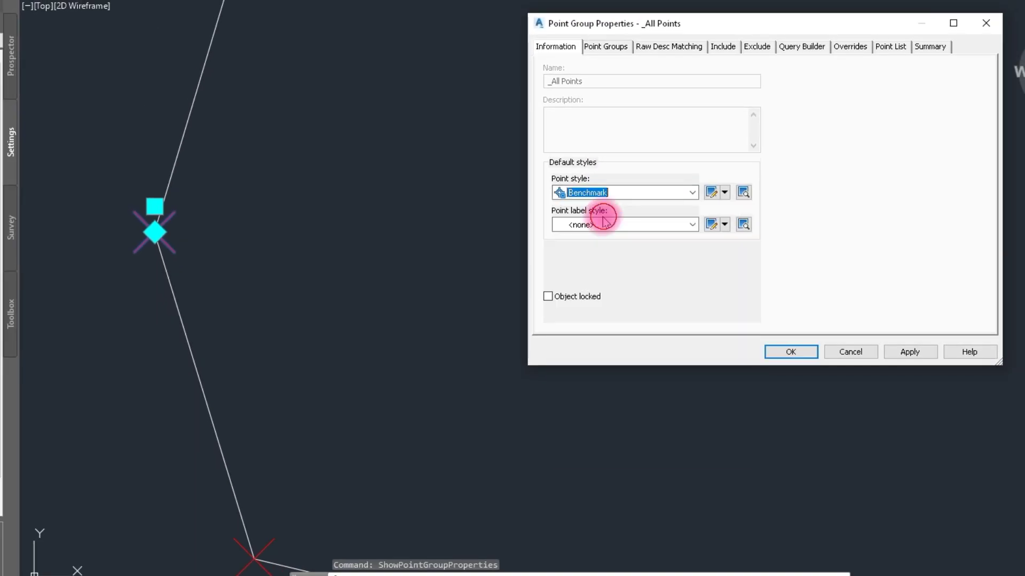
click(617, 195)
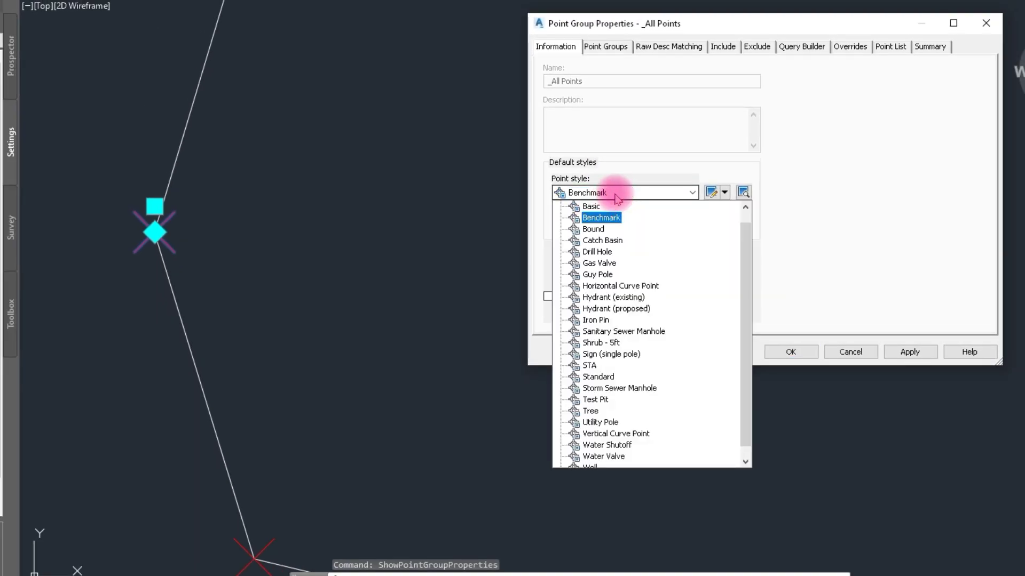
click(591, 207)
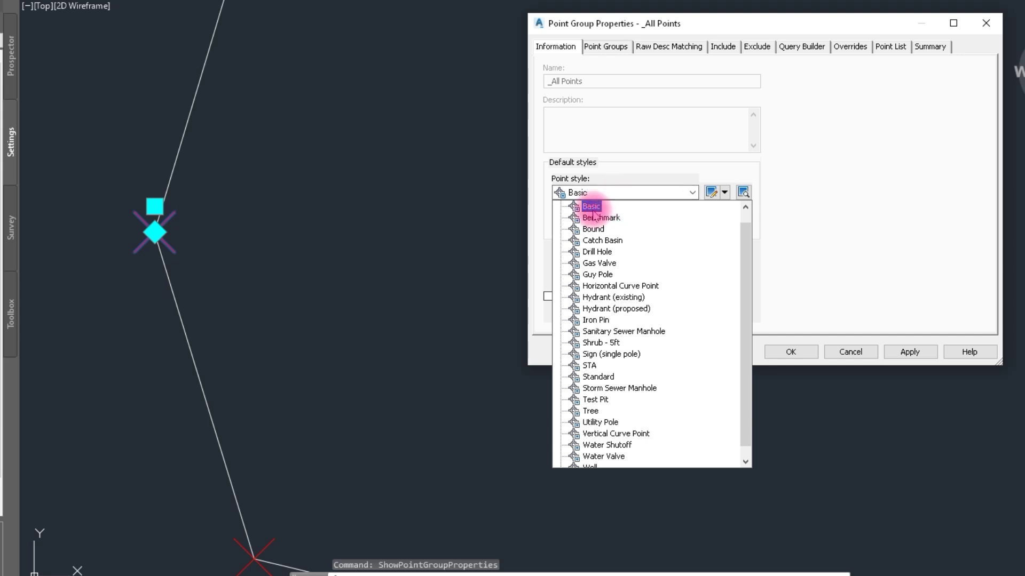
click(591, 208)
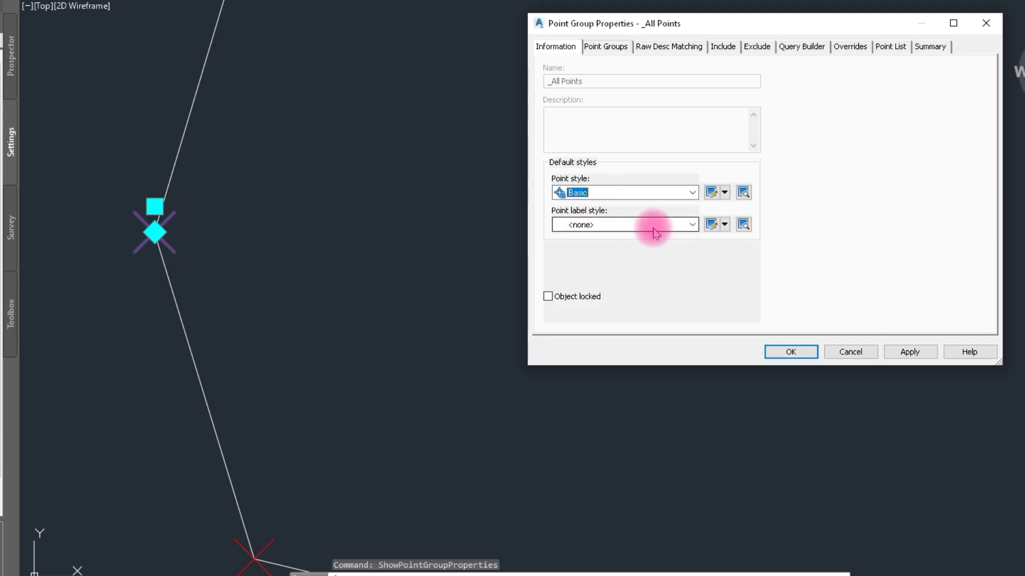
click(641, 196)
click(607, 216)
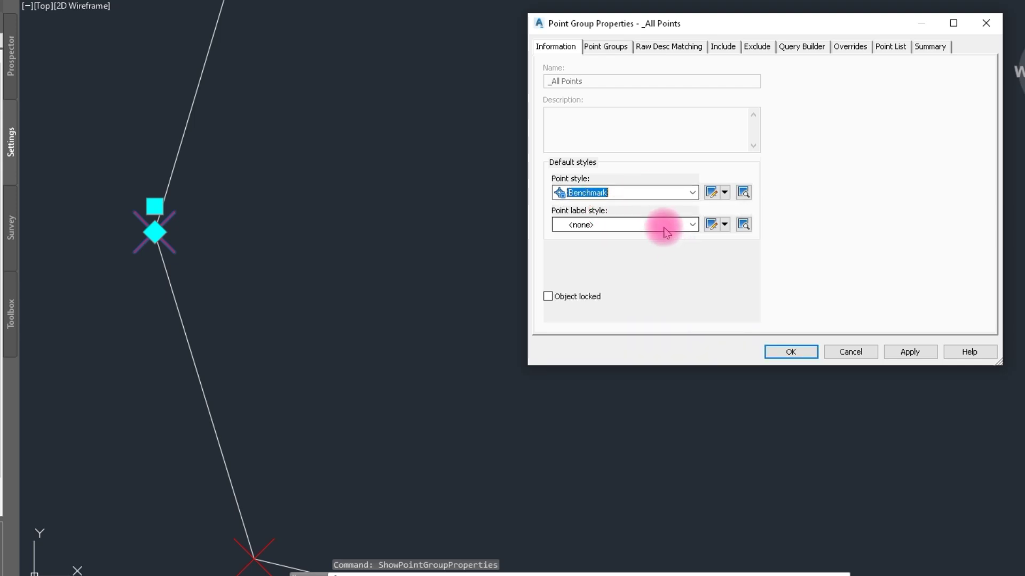
click(665, 226)
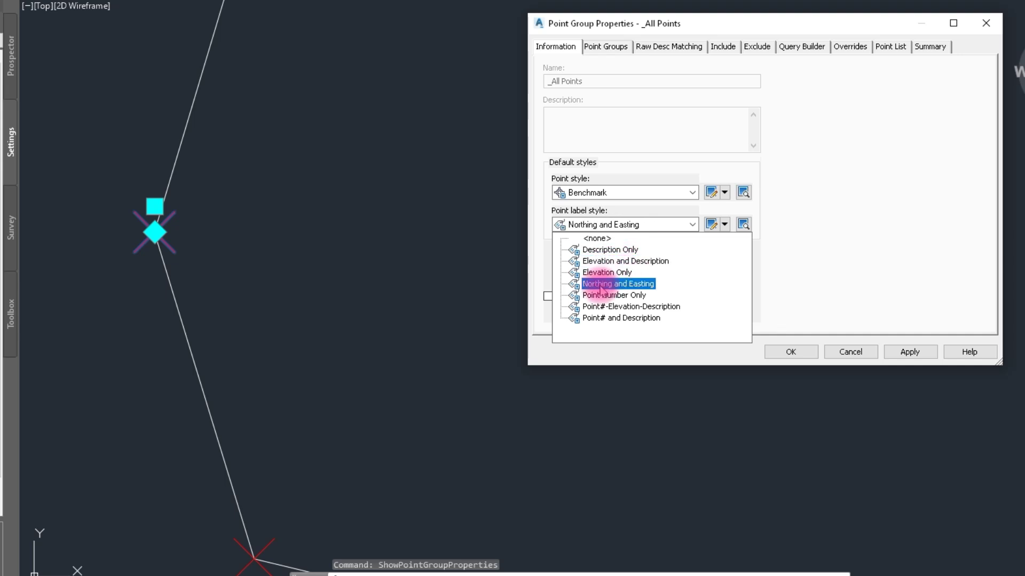
click(630, 289)
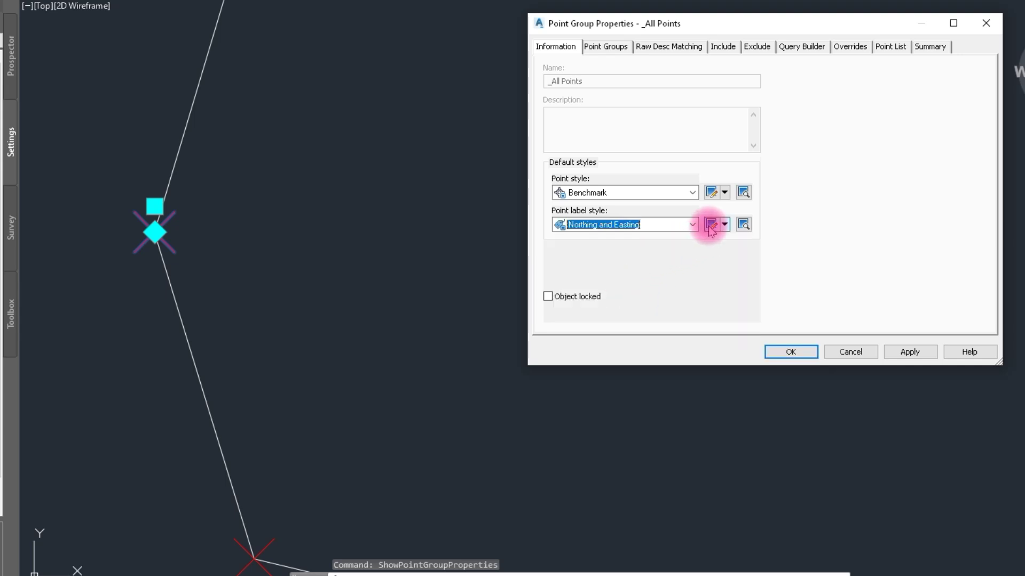
click(919, 352)
click(790, 351)
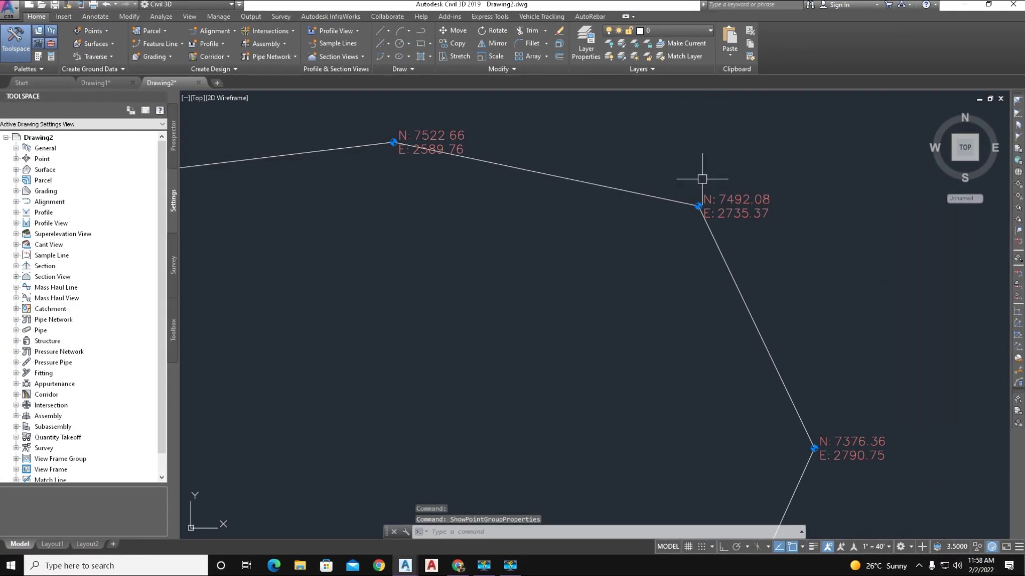
Zoom to the N: 7500.21 point, select it and bring up its context menu.
middle_drag(698, 178, 658, 274)
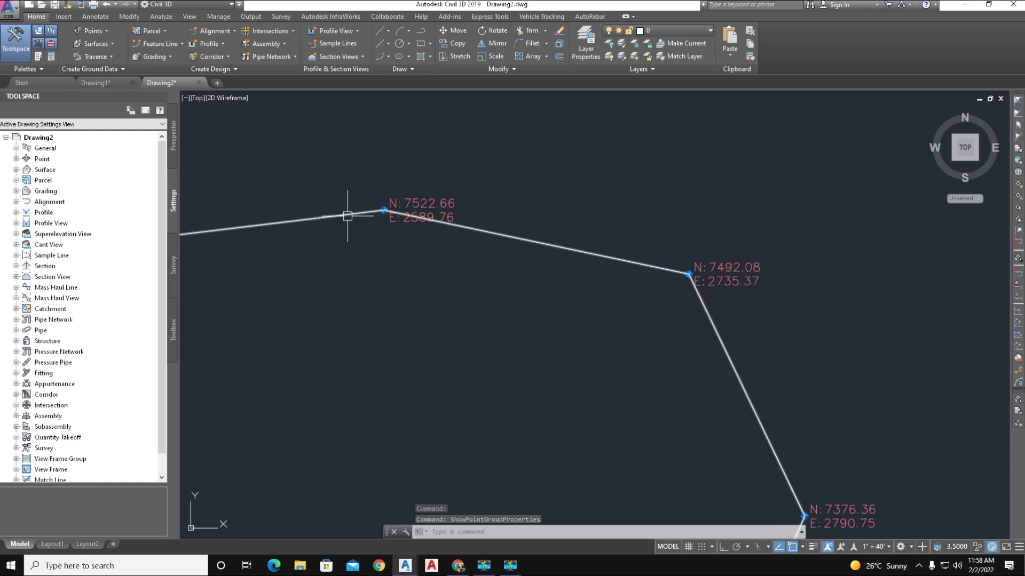
scroll(326, 199, up, 2)
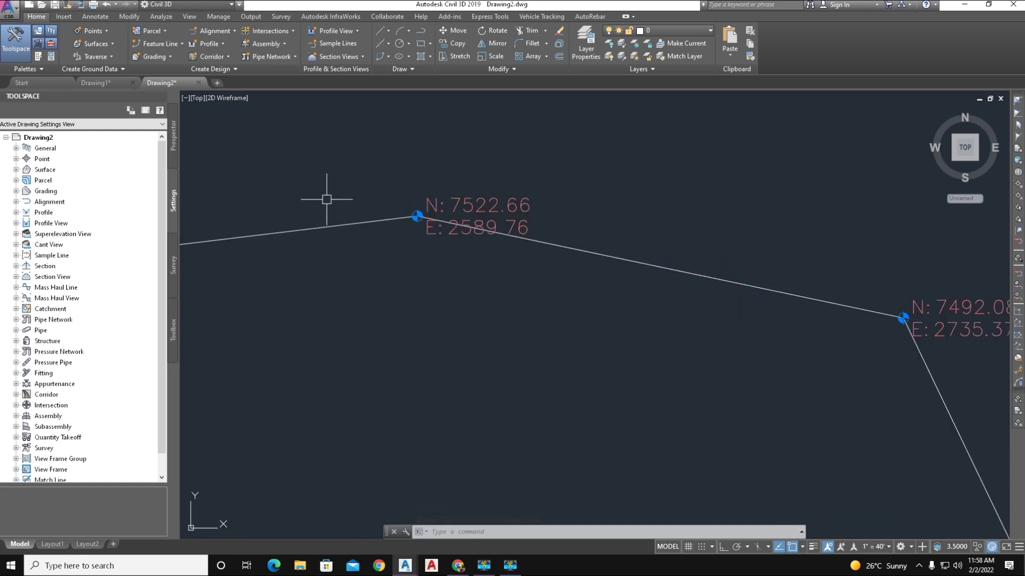
scroll(578, 293, down, 4)
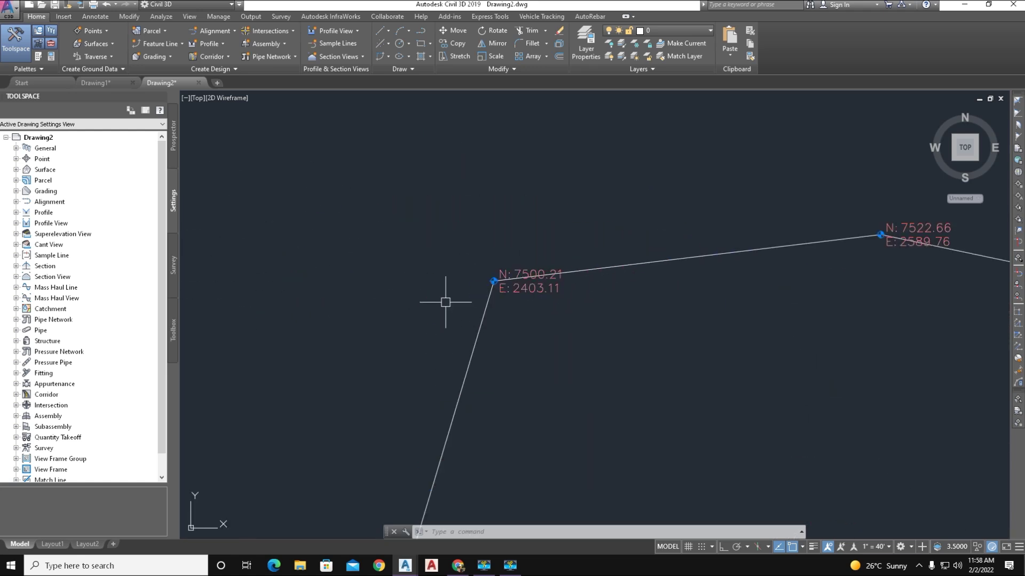
scroll(500, 268, up, 4)
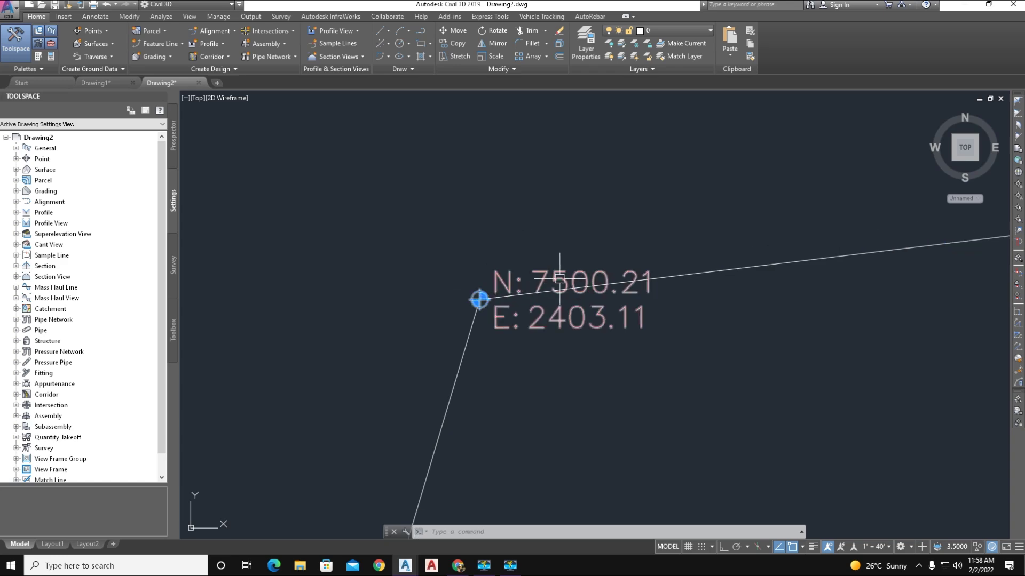
click(470, 295)
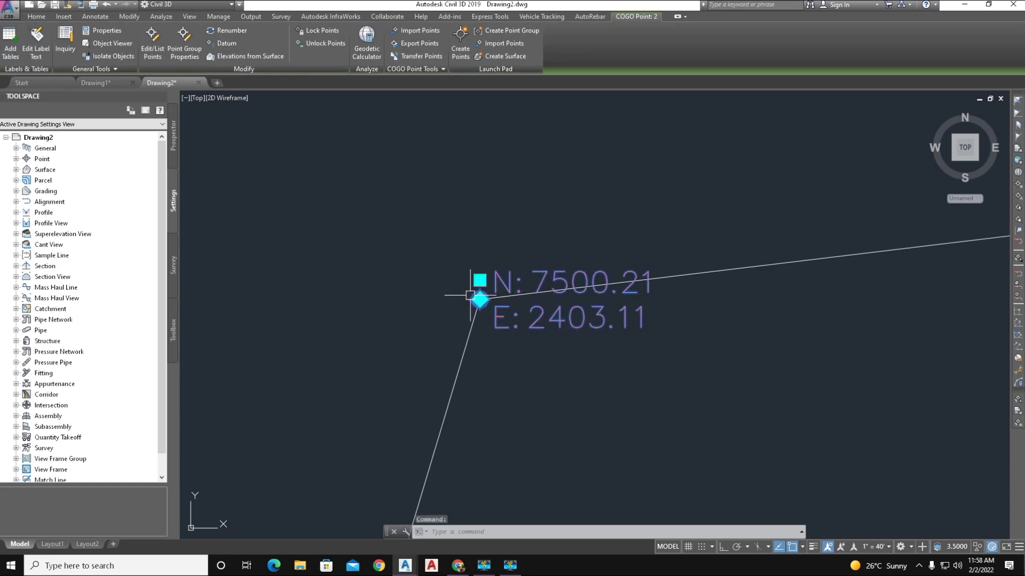
right_click(470, 294)
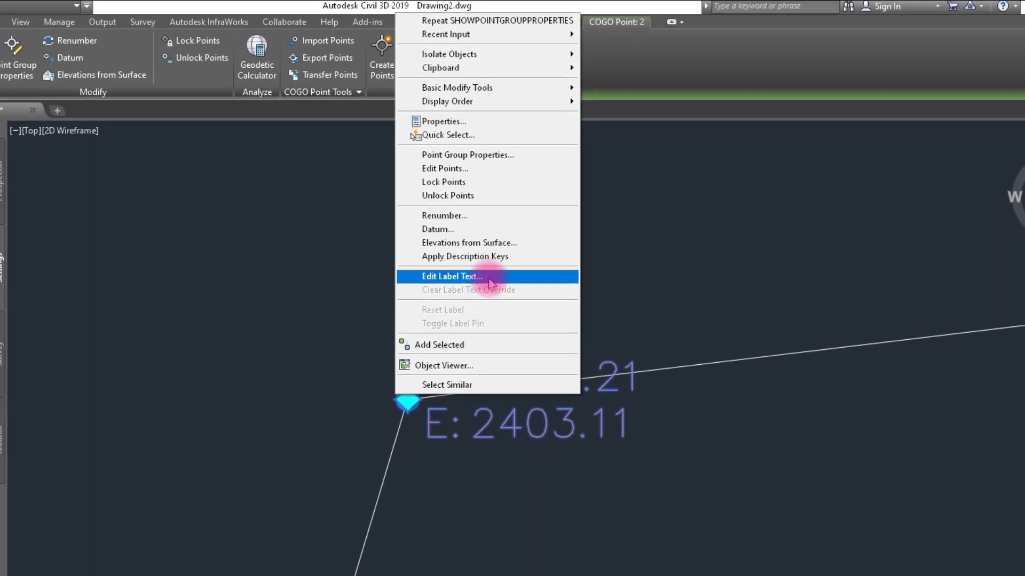
Edit the Northing and Easting label style's text contents to green Arial font.
click(467, 155)
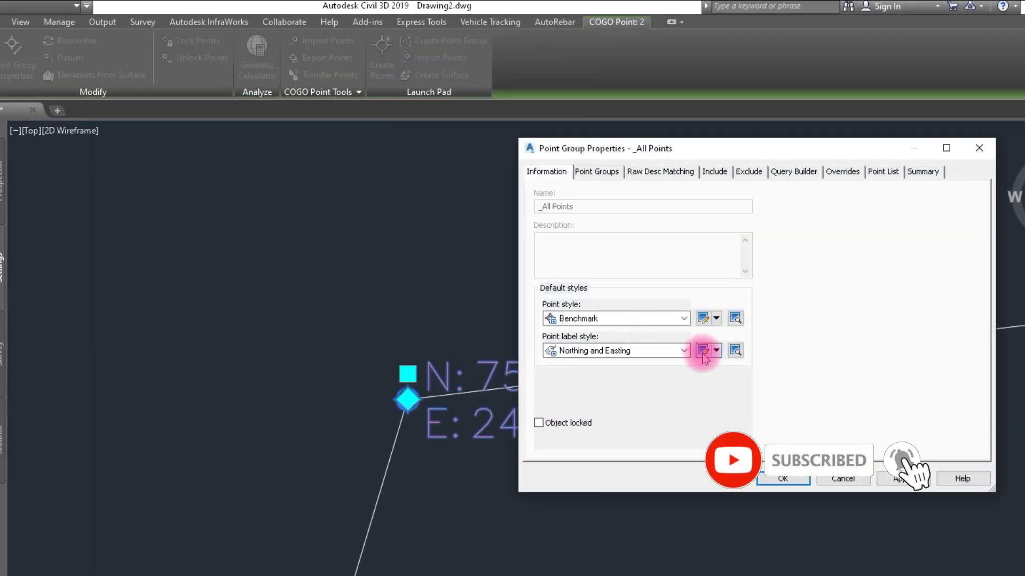
click(702, 351)
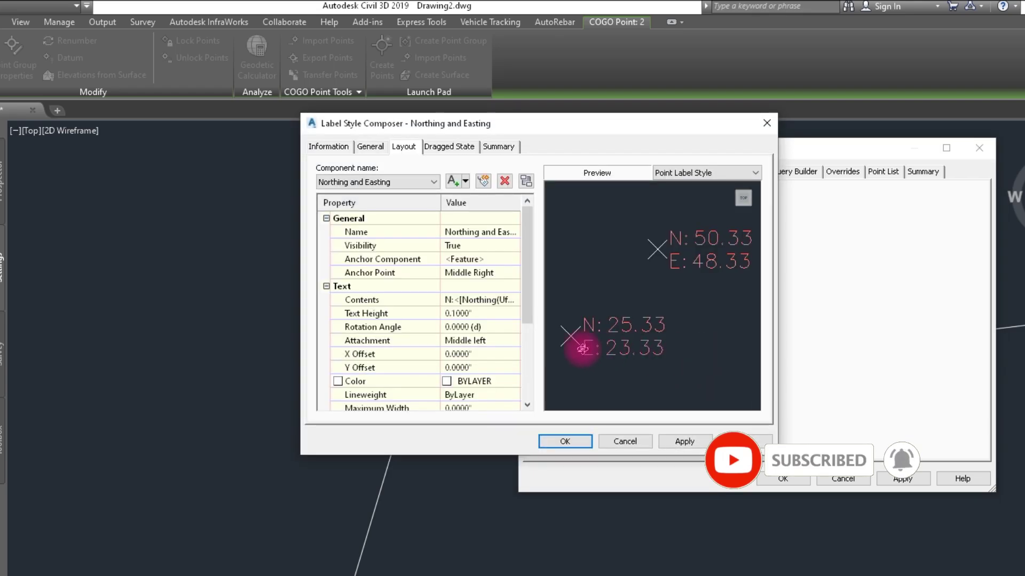
click(500, 301)
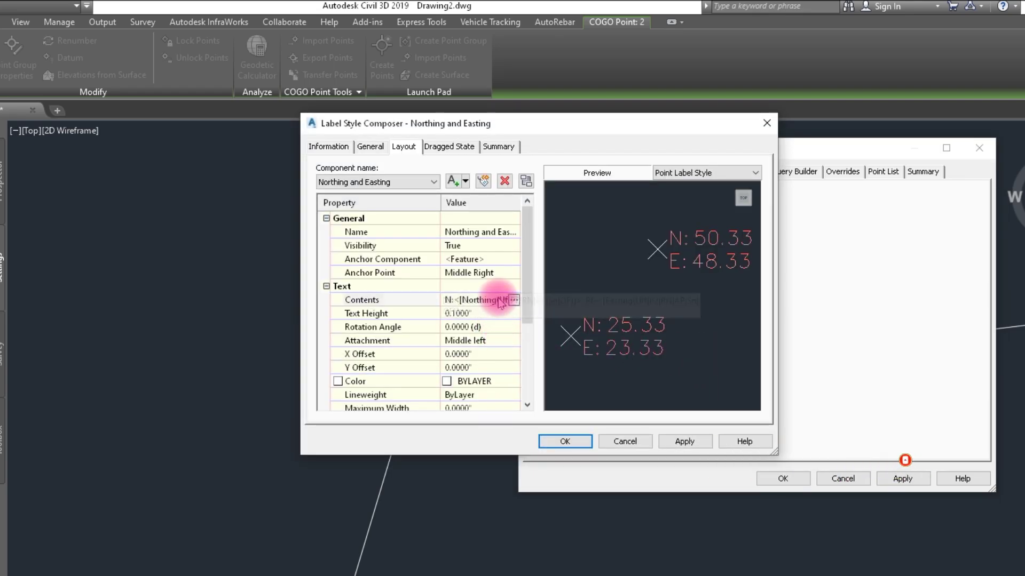
click(513, 300)
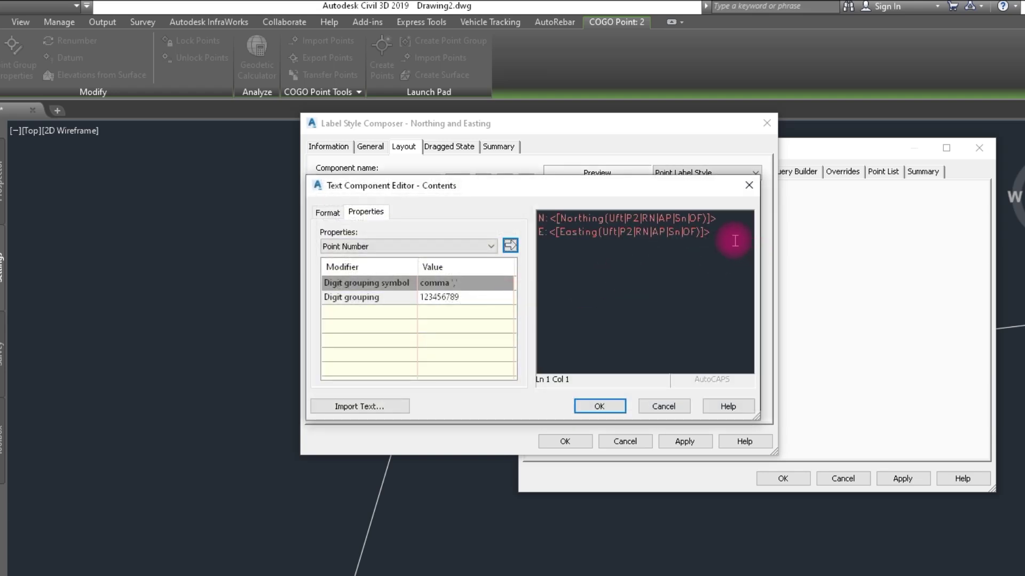
drag(735, 241, 536, 219)
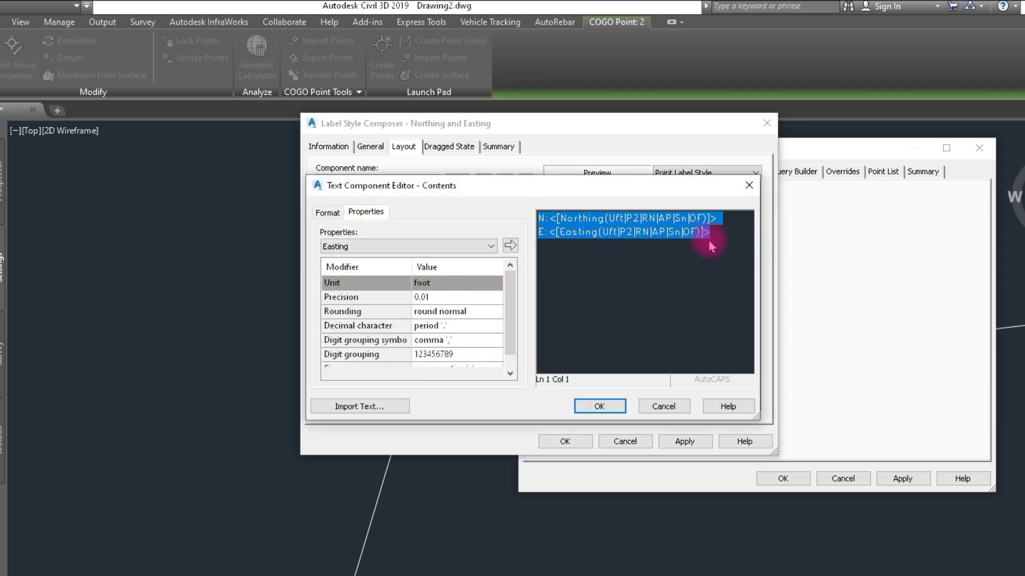
click(326, 216)
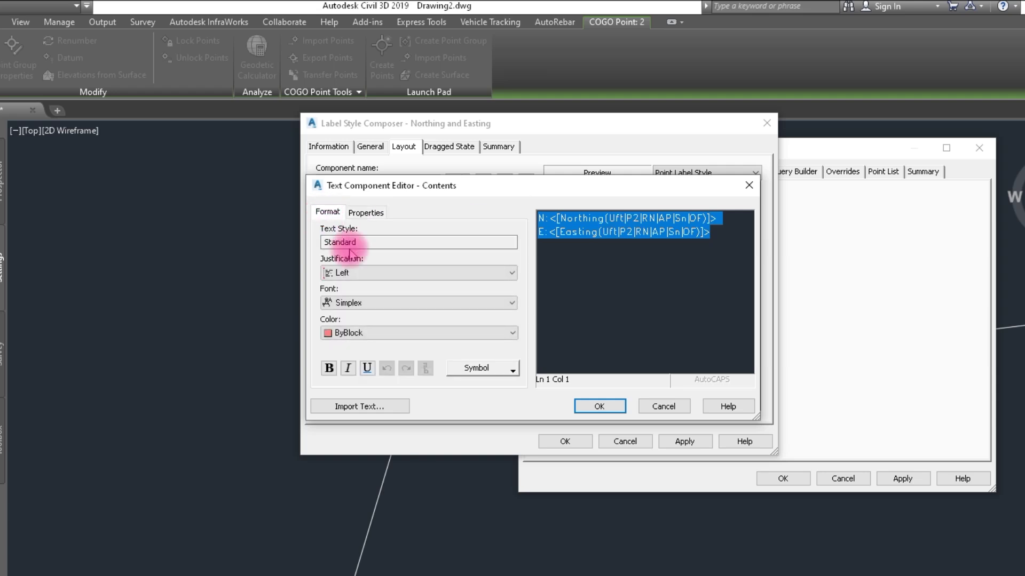
click(384, 332)
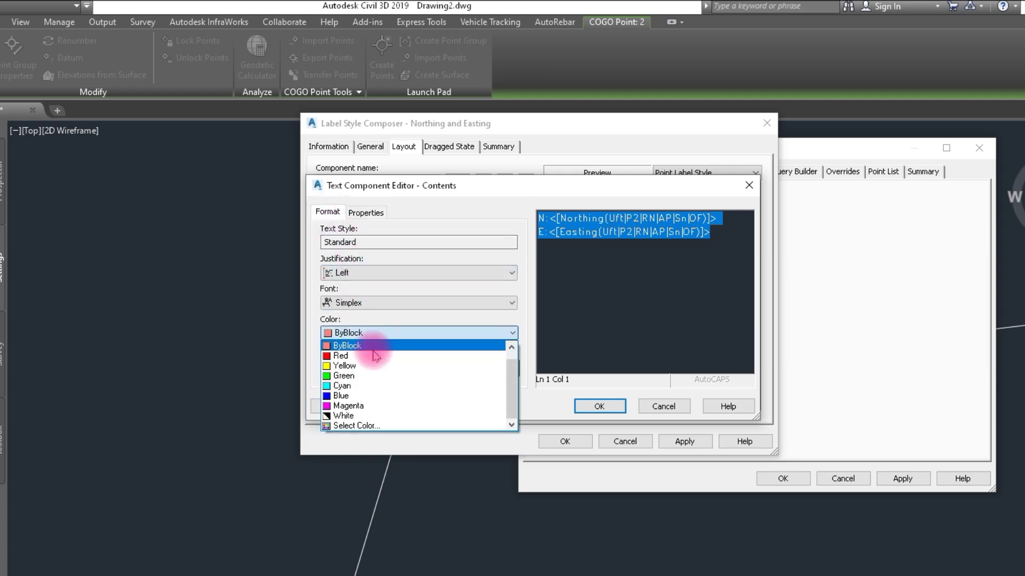
click(354, 378)
click(393, 303)
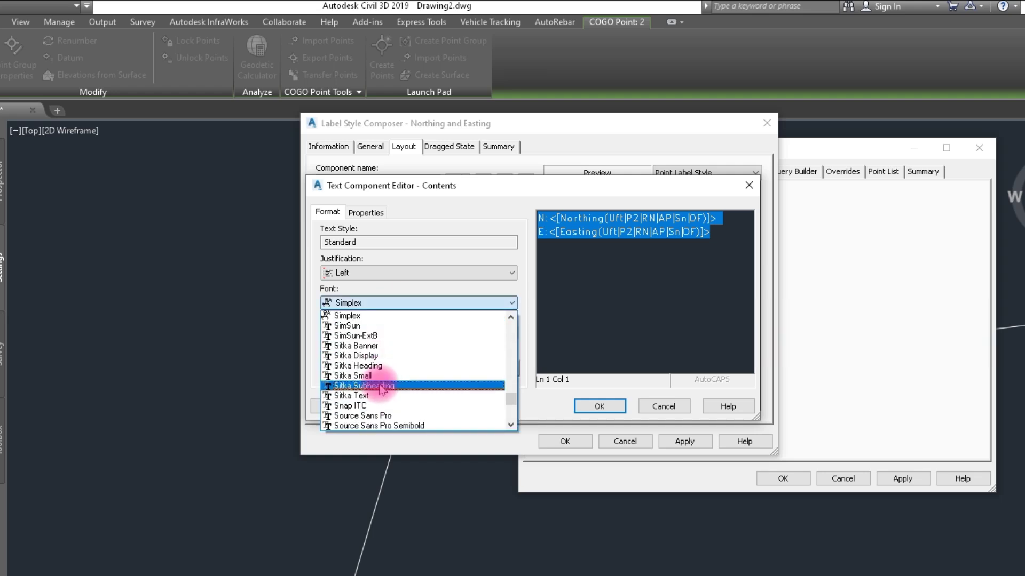
key(a)
key(a)
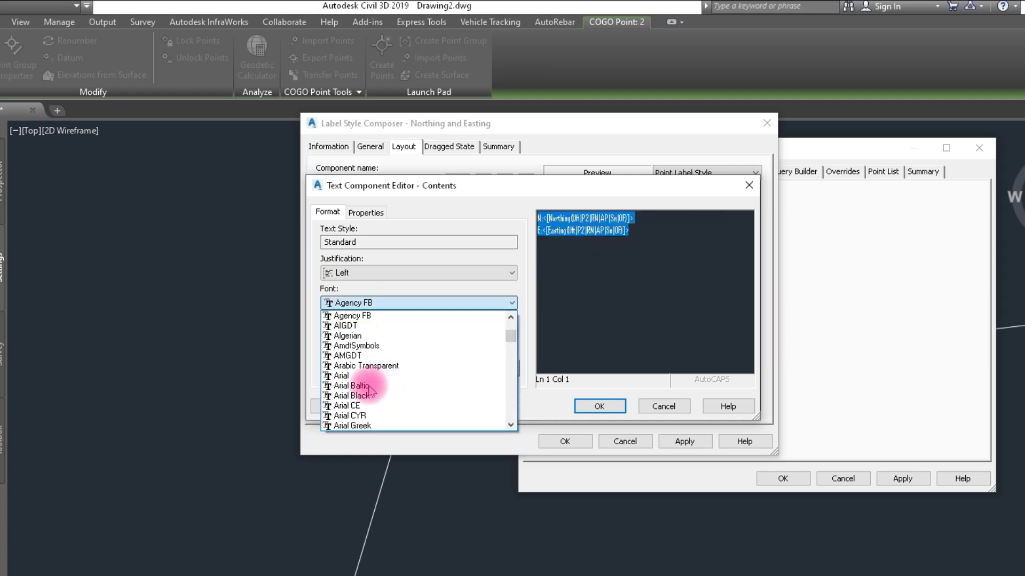
click(352, 377)
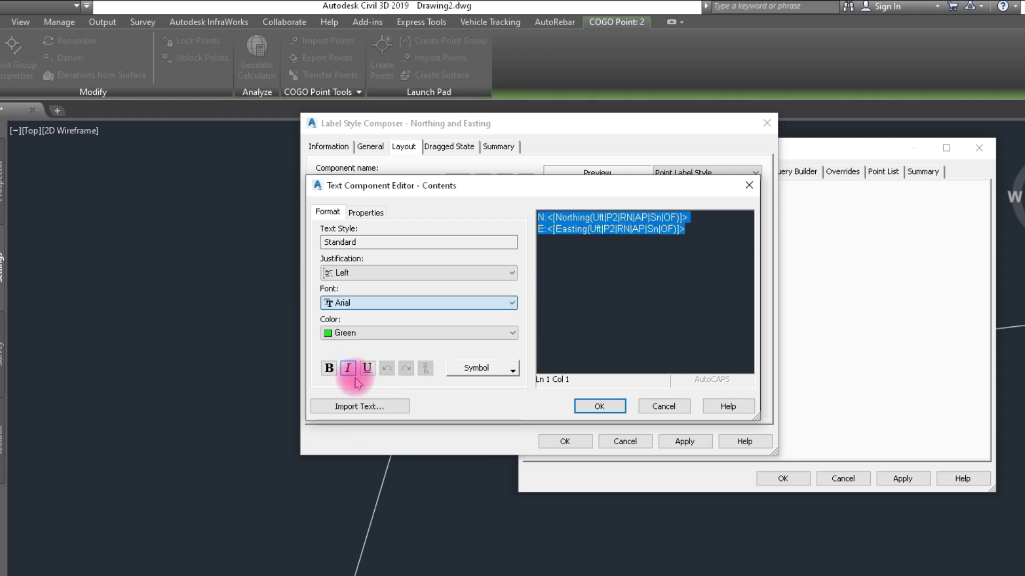
click(593, 407)
Set the label text height to 0.25 and apply the style to the point group.
click(481, 313)
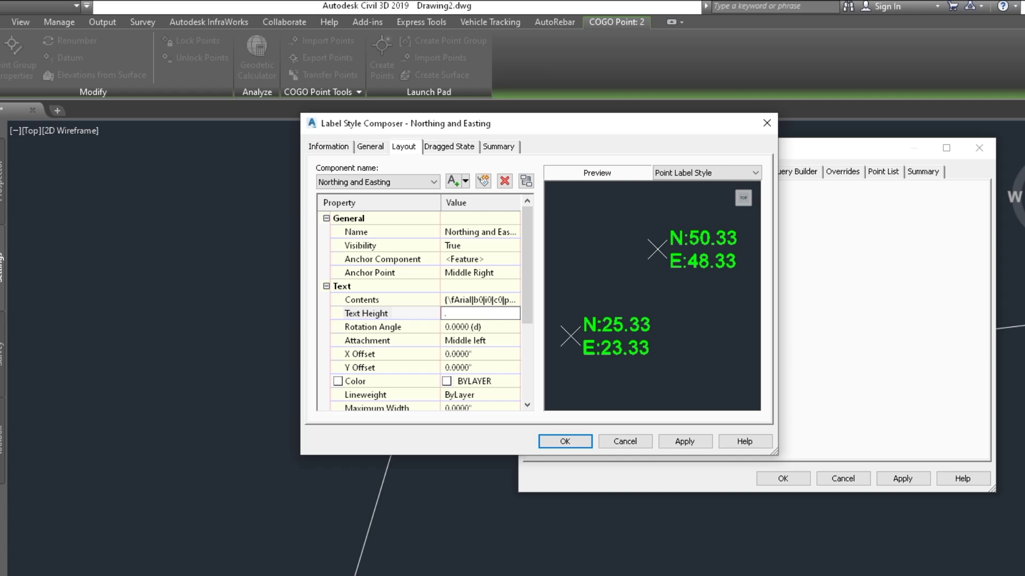
text(.25)
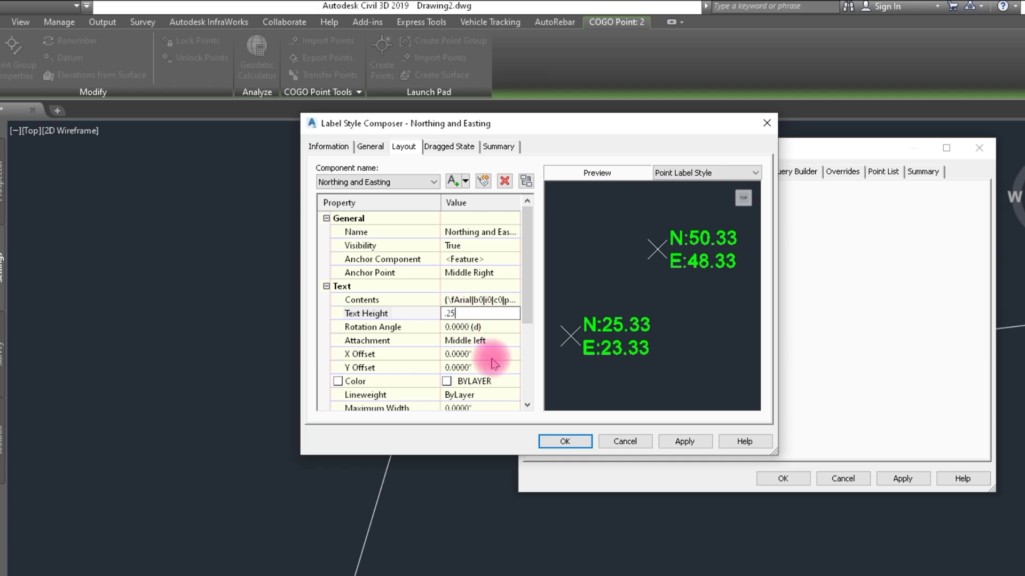
drag(527, 307, 523, 389)
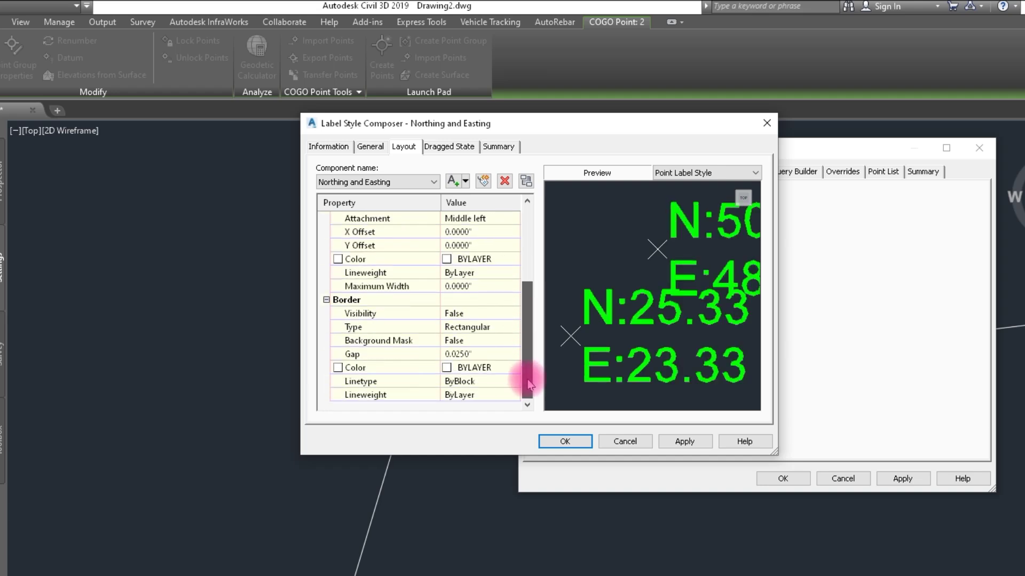
click(566, 440)
click(903, 479)
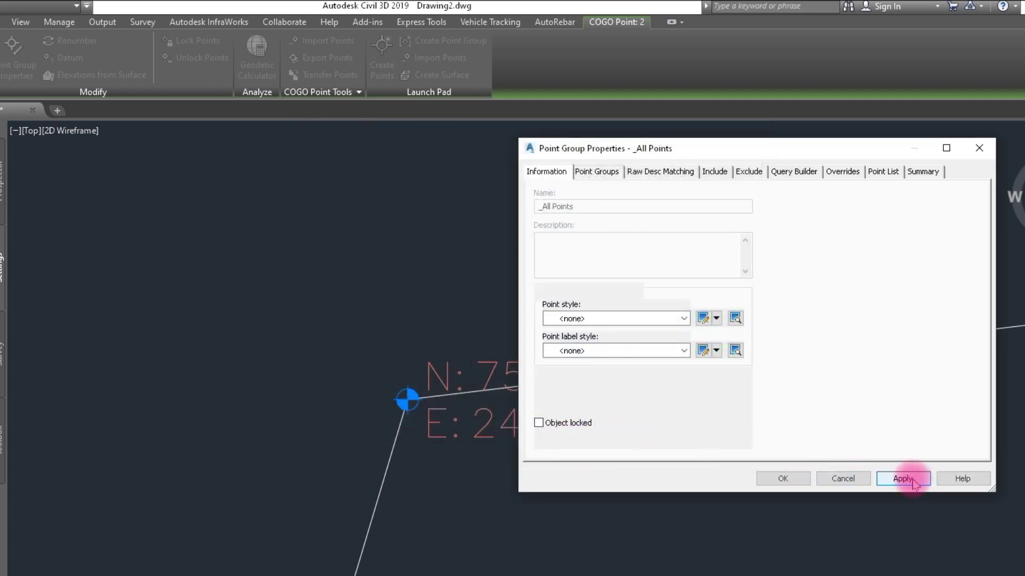
click(782, 478)
Move the 7500.21, 7522.66 and 7492.08 labels above their points with leaders.
key(Escape)
scroll(328, 415, down, 5)
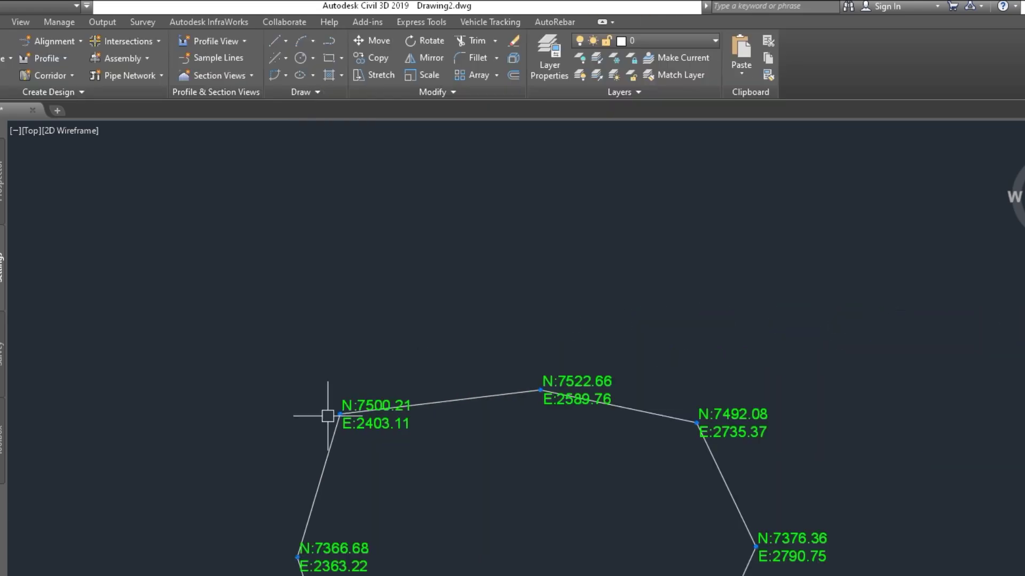
scroll(647, 446, up, 2)
scroll(347, 469, up, 2)
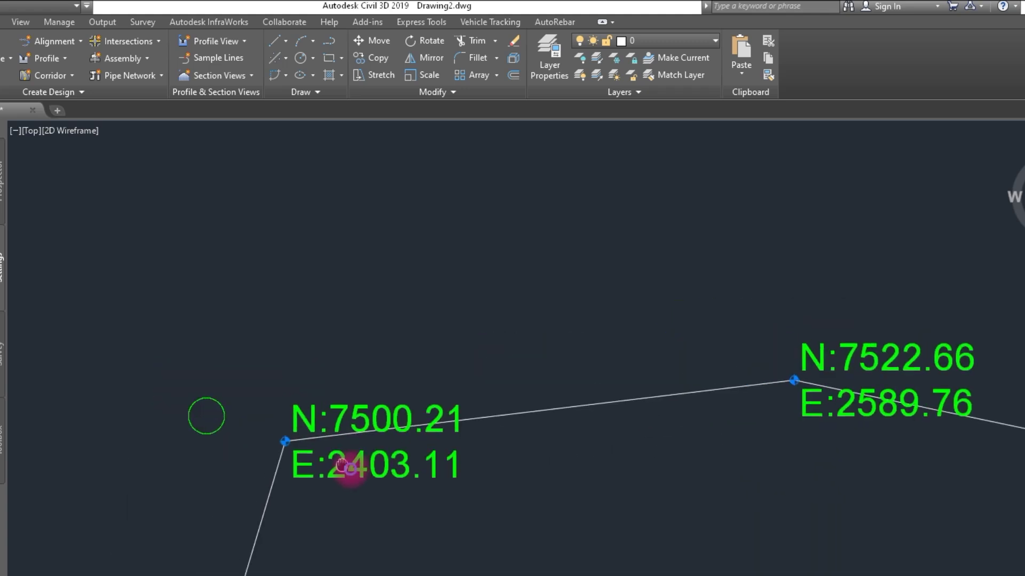
scroll(292, 435, up, 2)
click(338, 391)
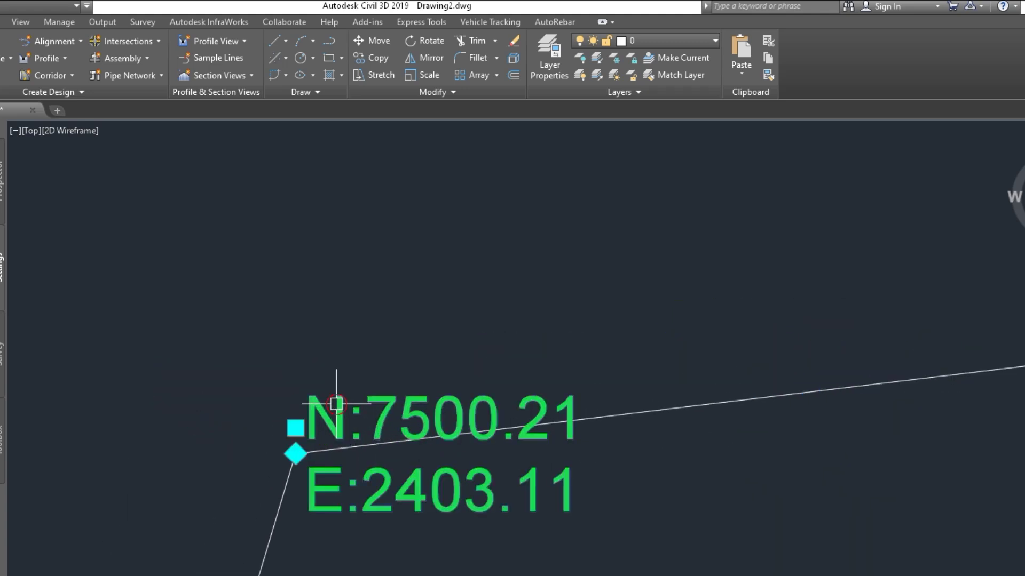
click(295, 427)
click(327, 257)
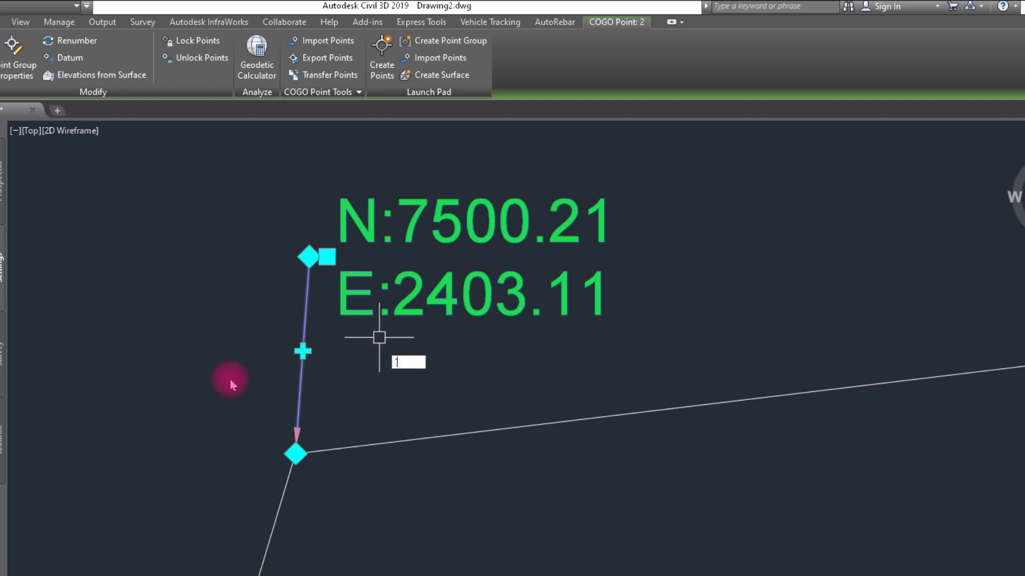
key(Escape)
scroll(247, 359, down, 2)
middle_drag(378, 396, 236, 380)
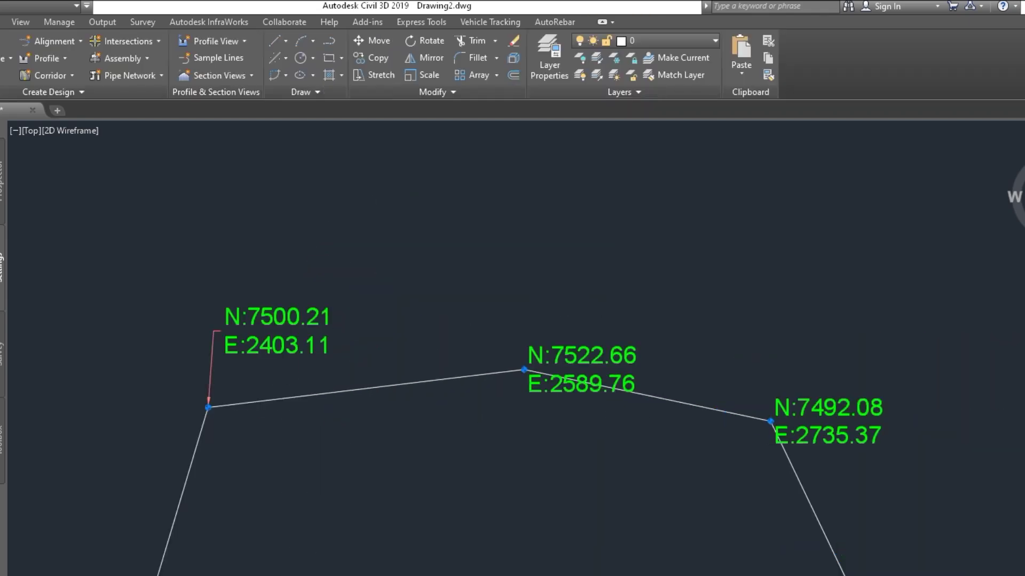
scroll(584, 337, up, 2)
click(587, 331)
click(469, 314)
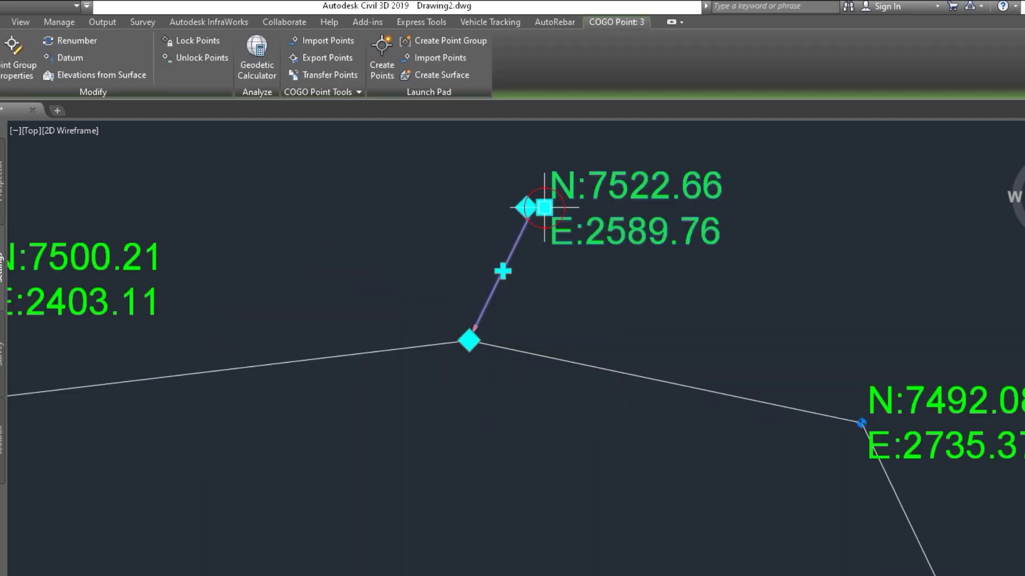
click(544, 207)
key(Escape)
scroll(606, 377, down, 3)
scroll(737, 419, up, 1)
click(726, 380)
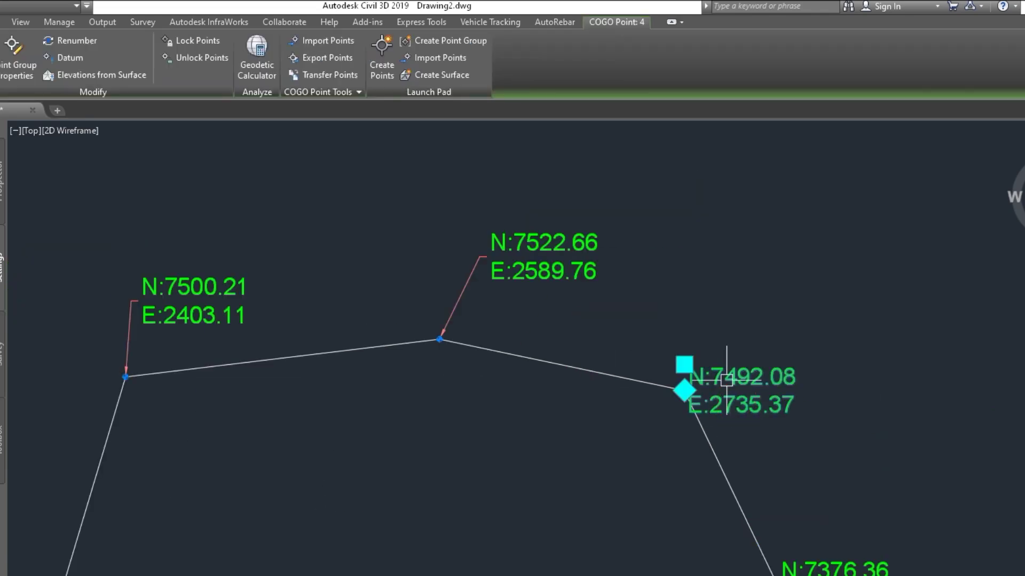
click(685, 364)
click(743, 347)
Reposition the 7366.68 label to the left of its point with a leader.
scroll(407, 476, down, 3)
scroll(244, 572, up, 3)
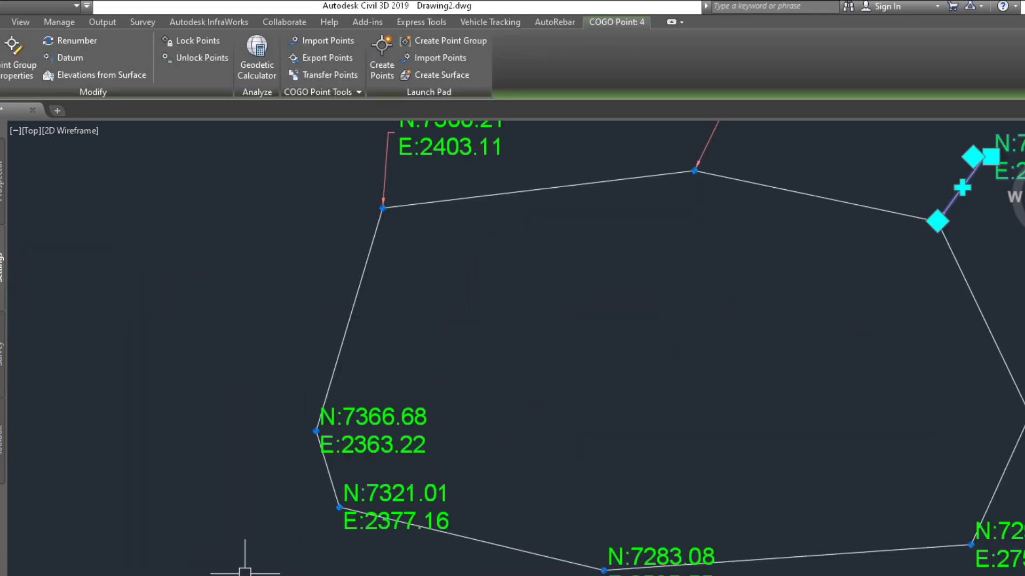
click(316, 430)
click(316, 404)
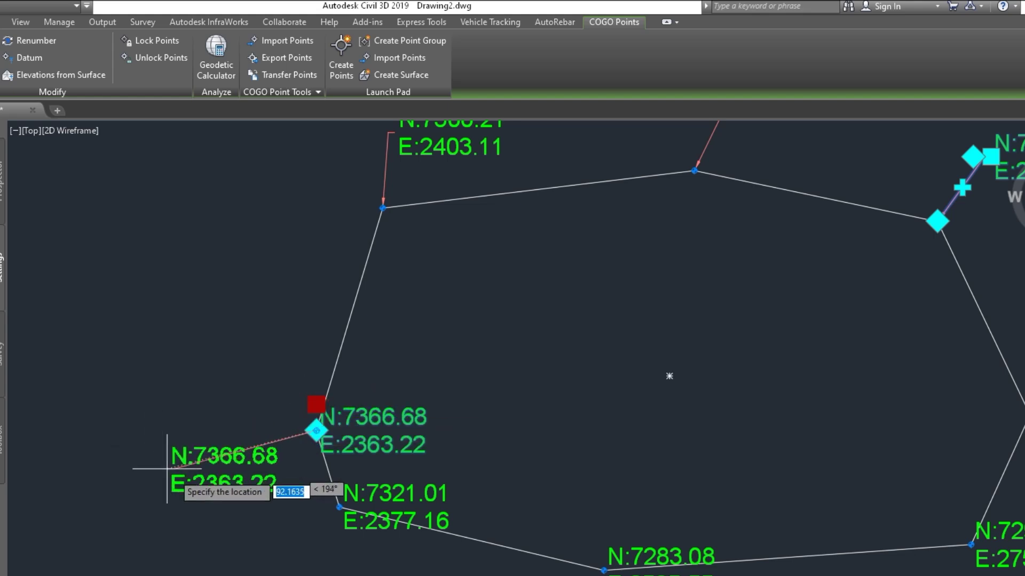
click(226, 306)
click(243, 306)
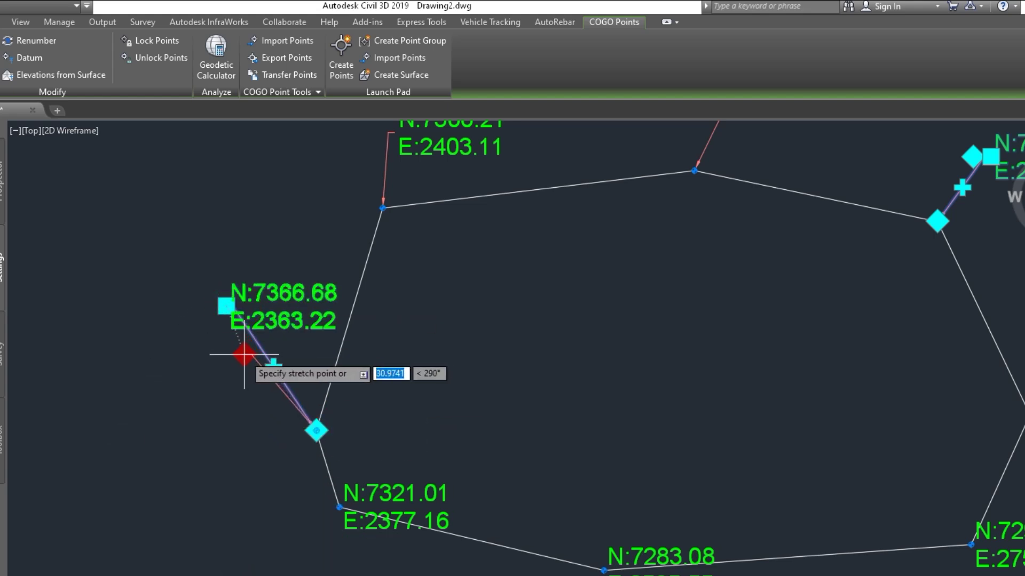
click(244, 348)
key(Escape)
Move the 7321.01, 7283.08 and 7298.56 labels below their points, and 7376.36 up-right.
scroll(205, 411, down, 2)
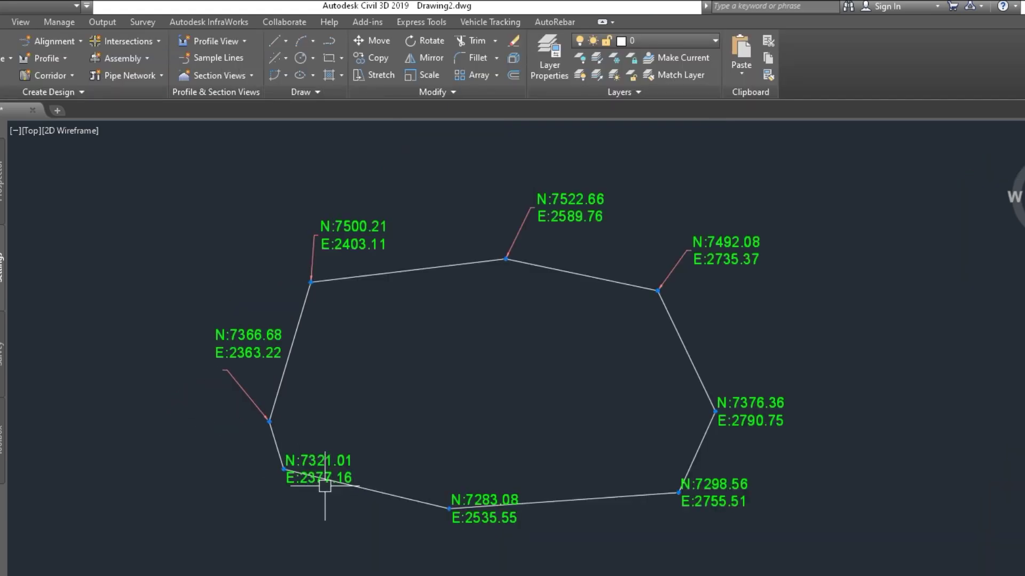
click(295, 465)
click(284, 443)
click(291, 549)
key(Escape)
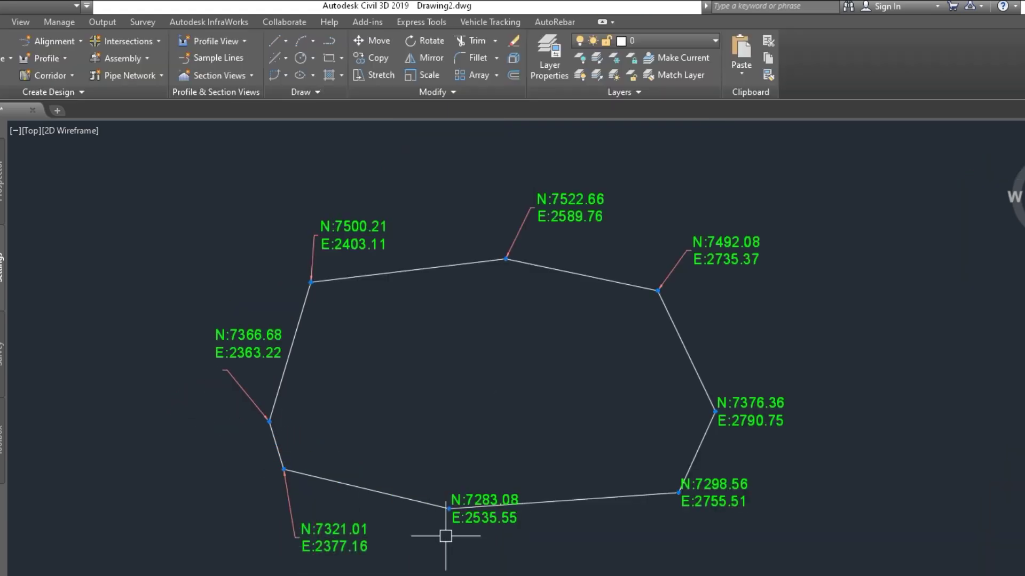
scroll(443, 534, up, 3)
click(439, 485)
click(427, 473)
click(483, 543)
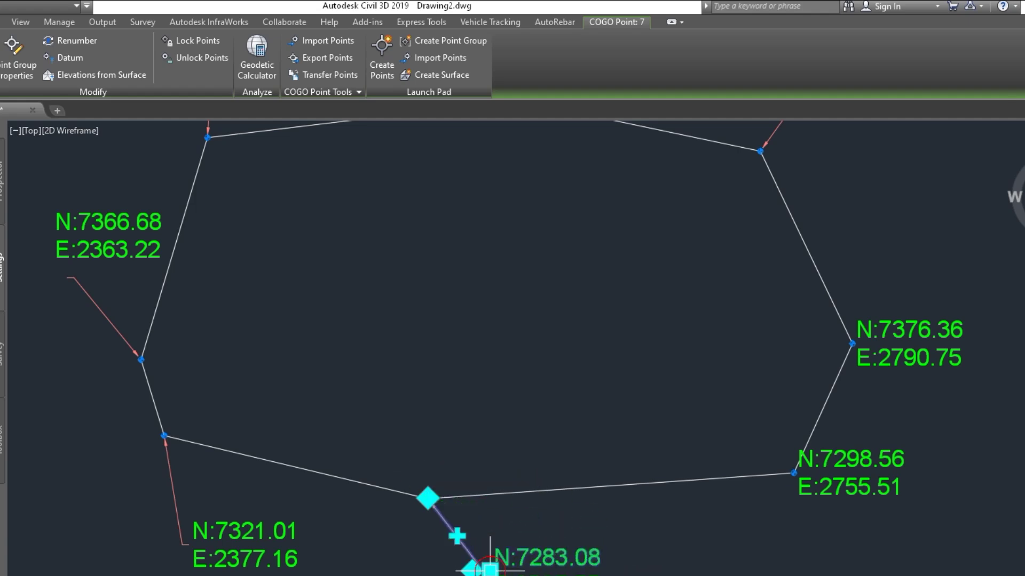
key(Escape)
click(814, 481)
click(793, 445)
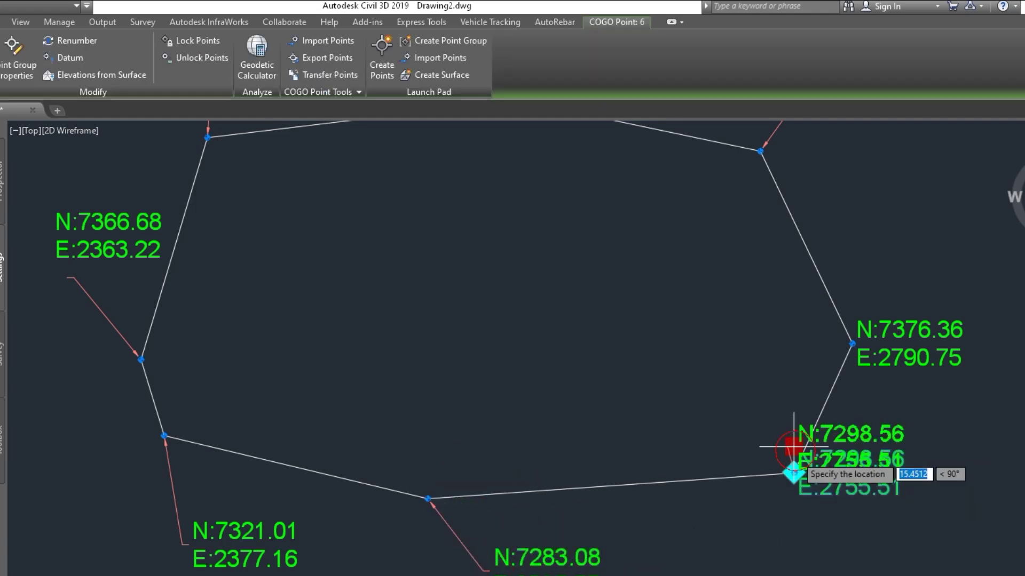
click(807, 544)
key(Escape)
click(878, 368)
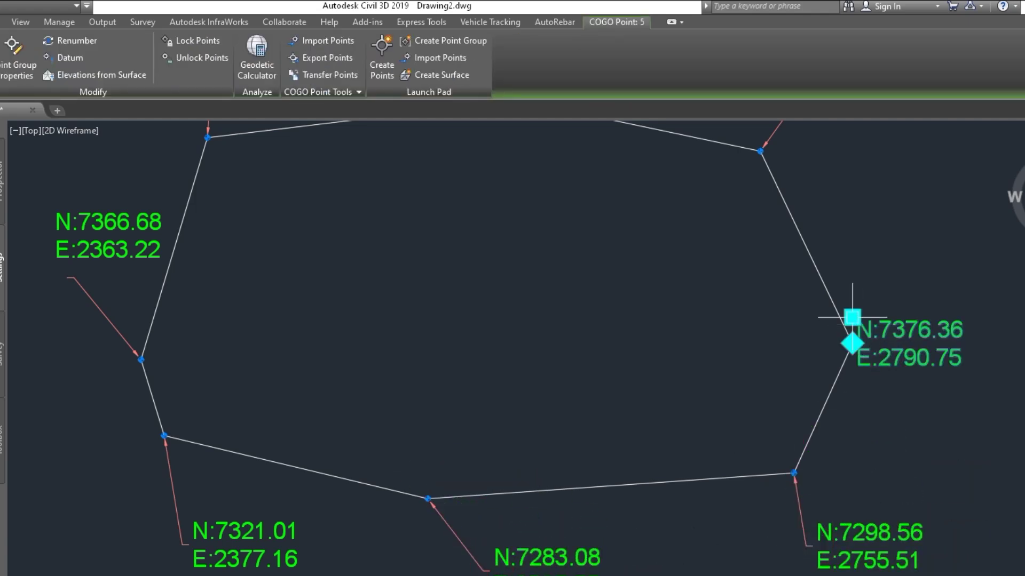
click(852, 316)
click(917, 287)
key(Escape)
Select point 7522.66 and bring up its shortcut menu.
middle_drag(476, 354, 403, 542)
scroll(521, 333, up, 2)
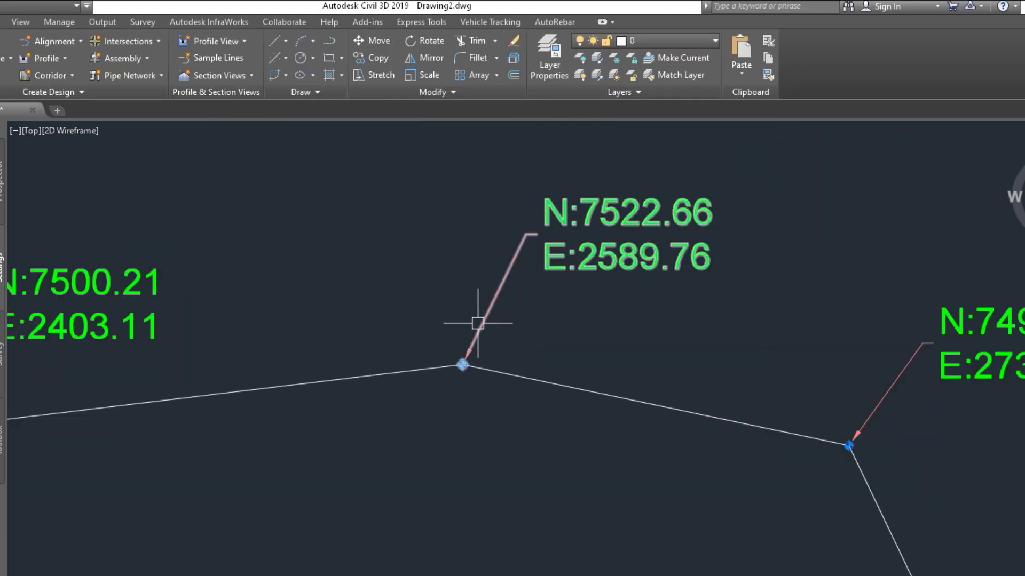
scroll(477, 323, up, 2)
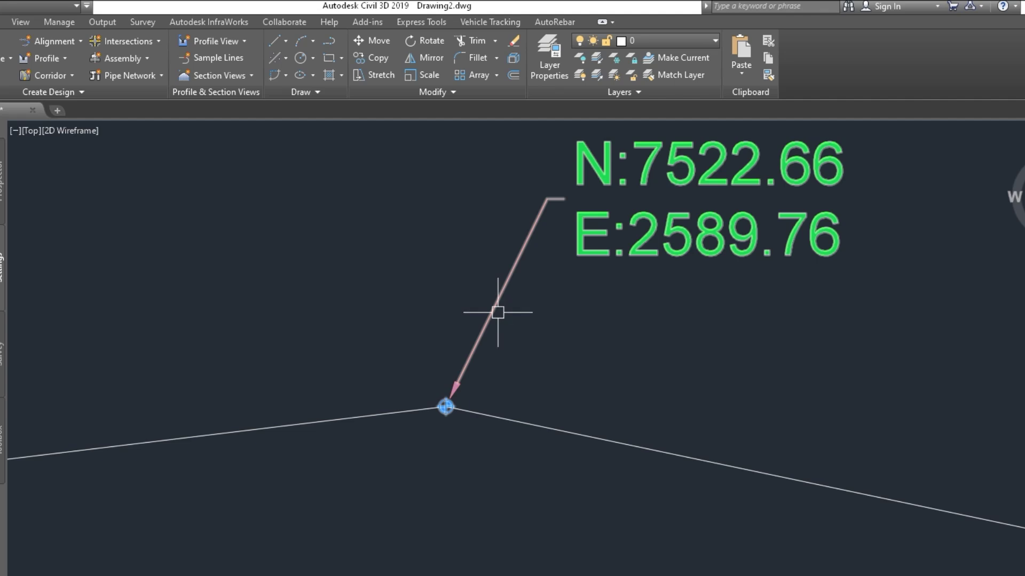
scroll(648, 349, down, 2)
middle_drag(651, 363, 469, 366)
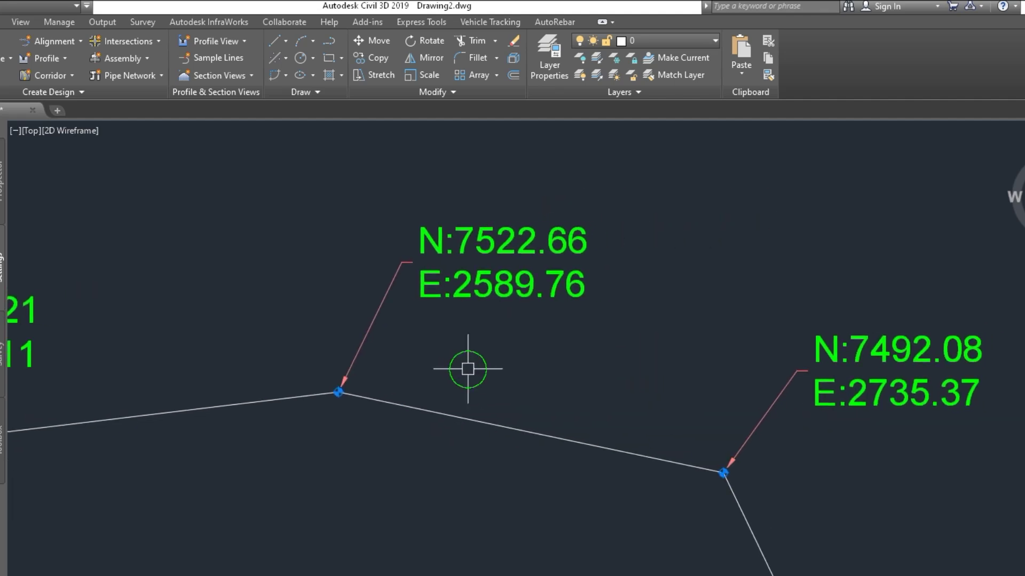
mouse_move(350, 350)
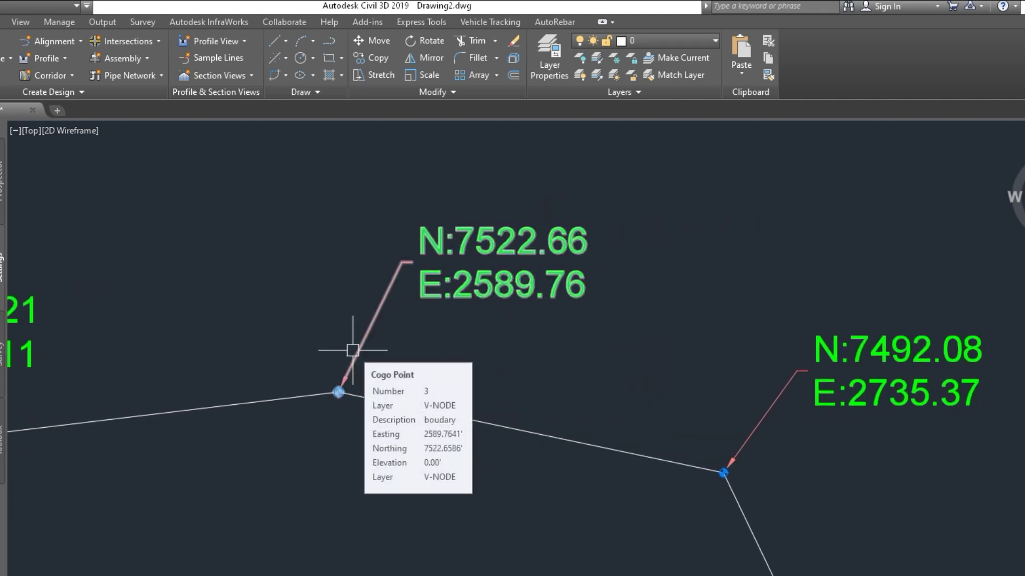
scroll(332, 377, up, 3)
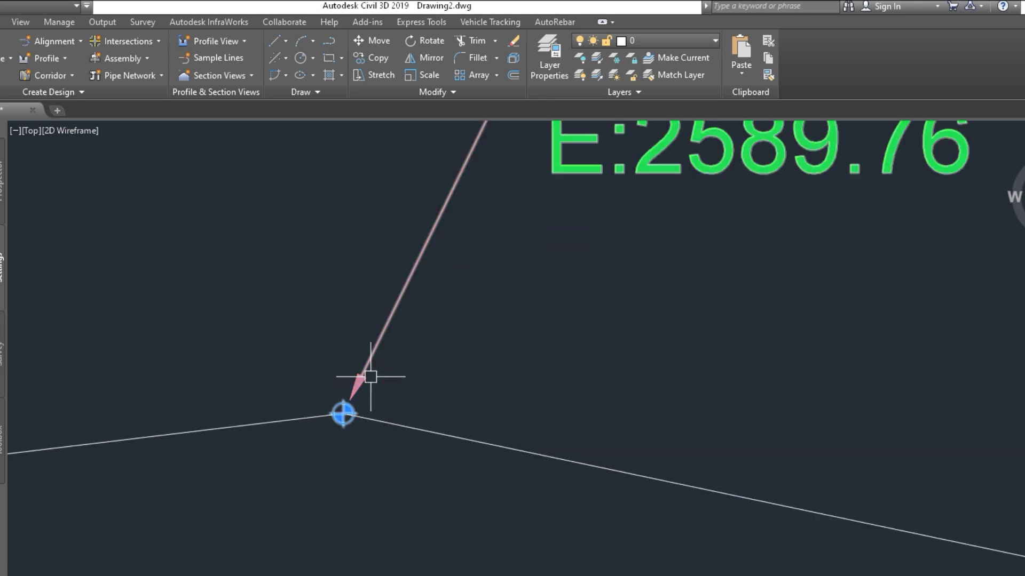
scroll(363, 395, down, 4)
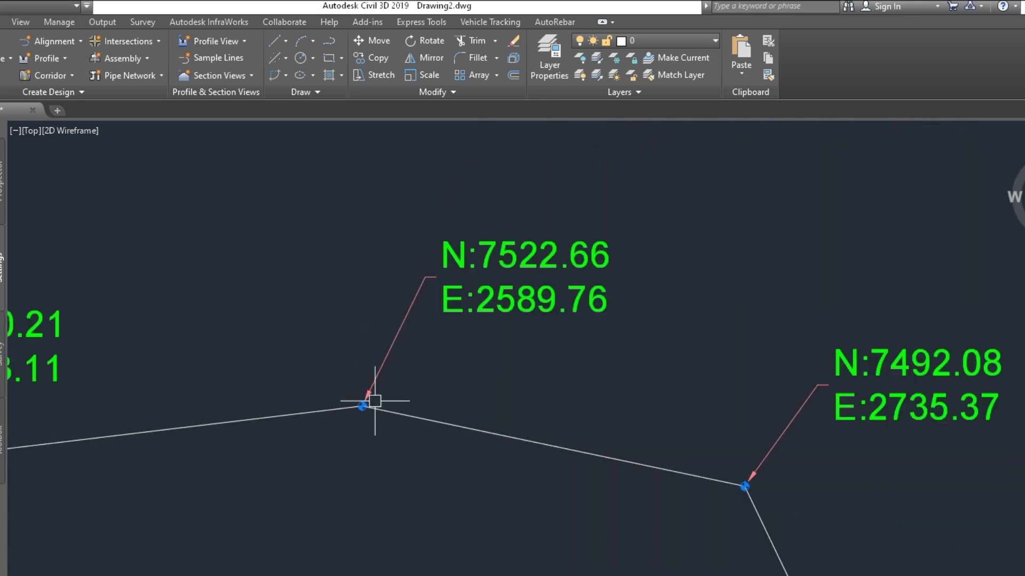
scroll(369, 403, up, 4)
click(369, 378)
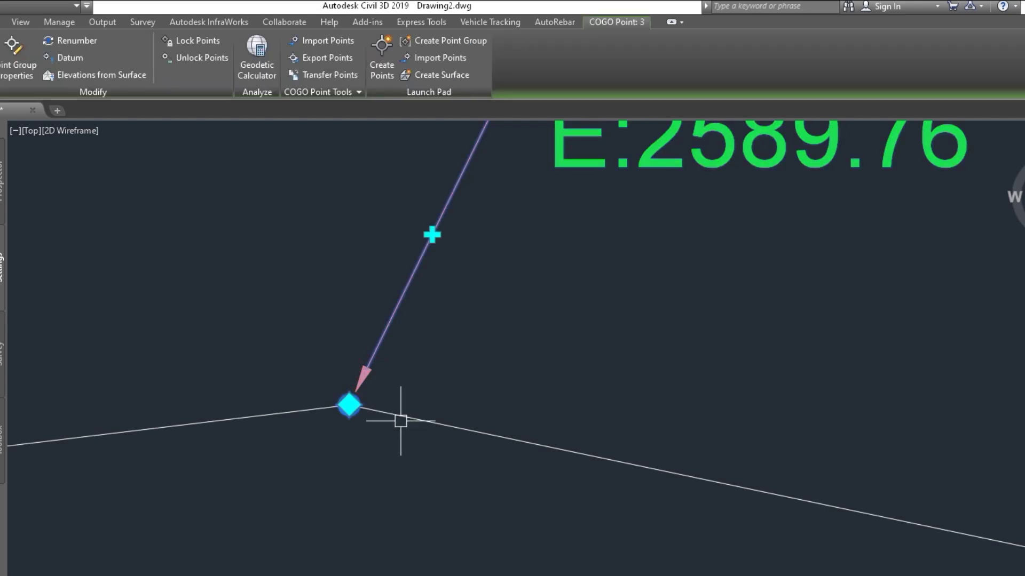
right_click(400, 419)
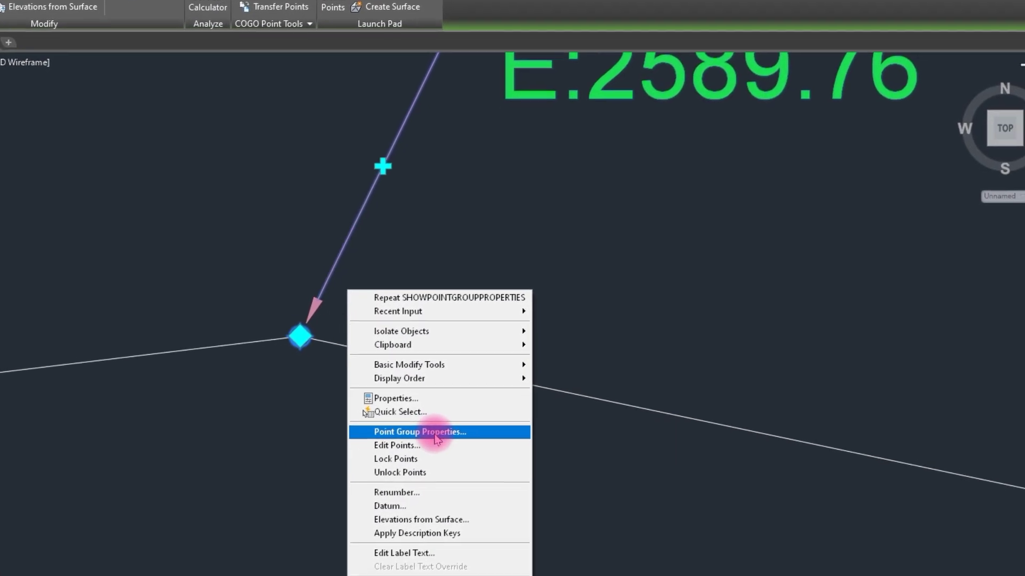
Give the Northing and Easting dragged-state leaders a 0.2 arrowhead and yellow colour, applied to _All Points.
click(440, 460)
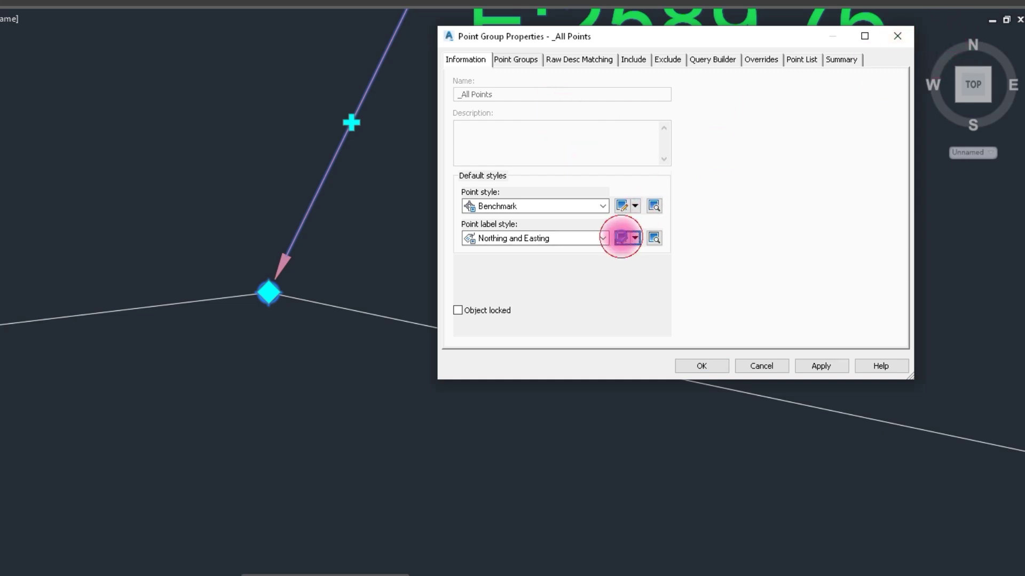
click(620, 238)
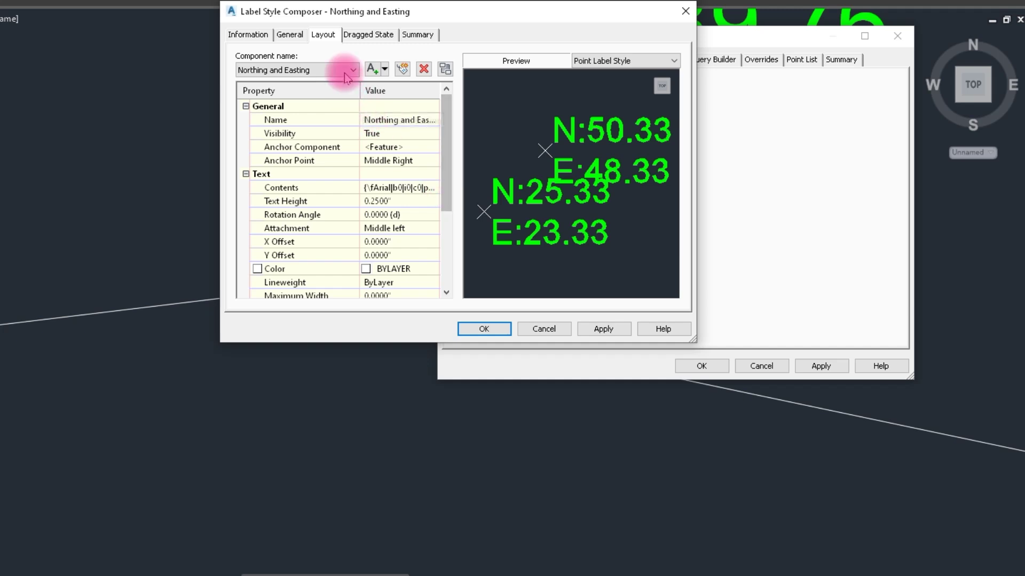
click(363, 35)
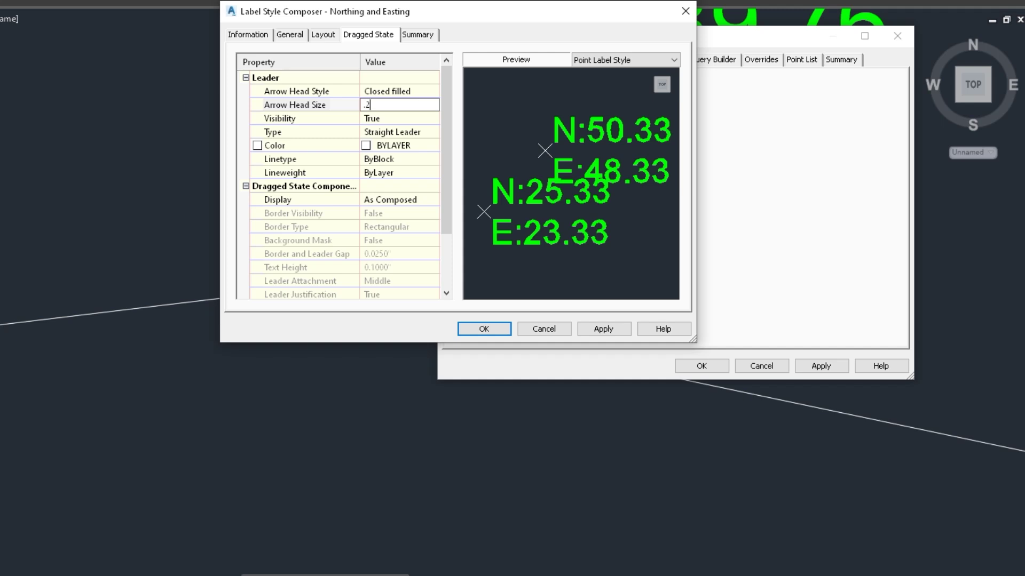
click(416, 151)
click(432, 146)
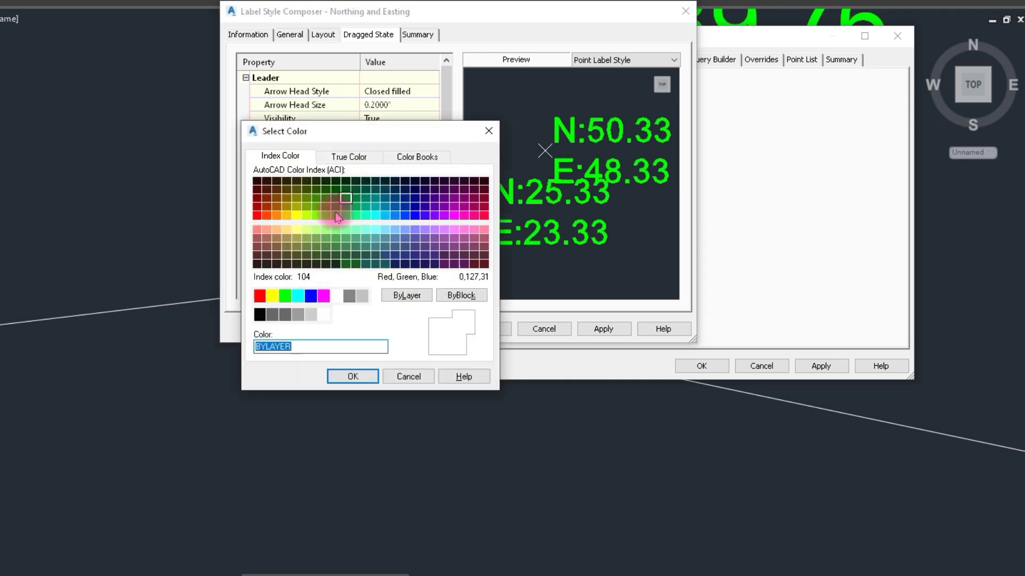
click(273, 296)
click(358, 374)
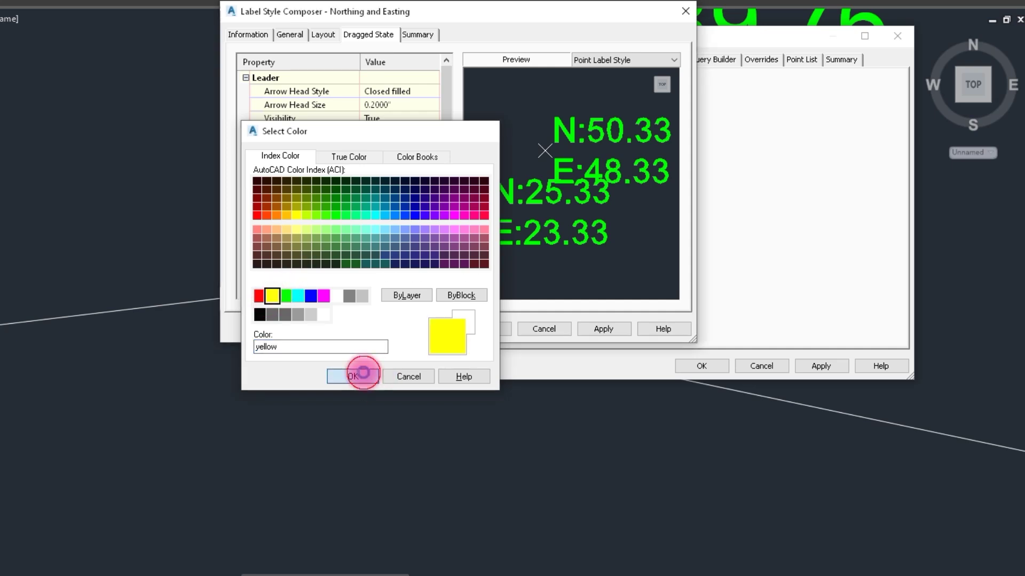
click(609, 329)
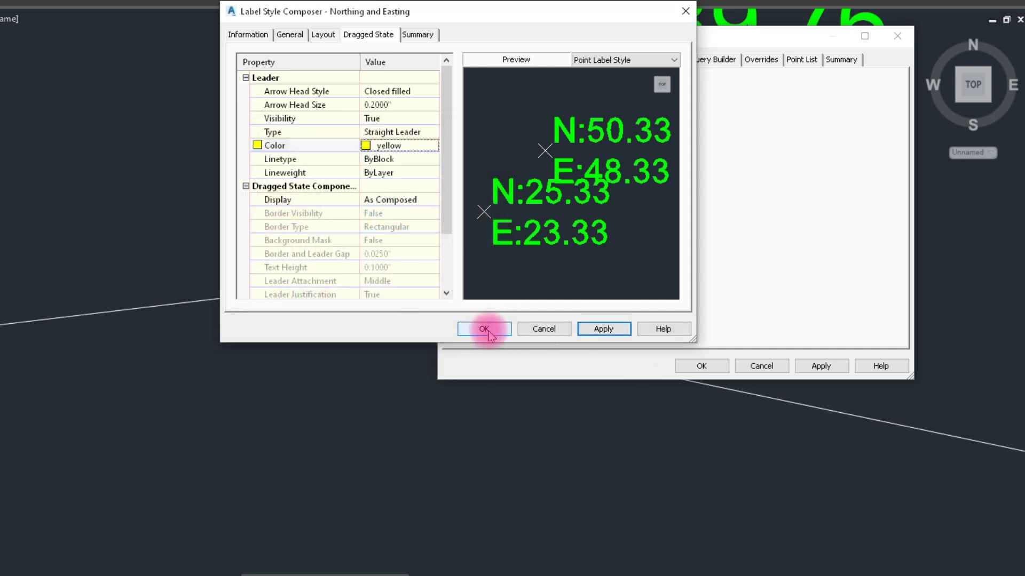
click(484, 329)
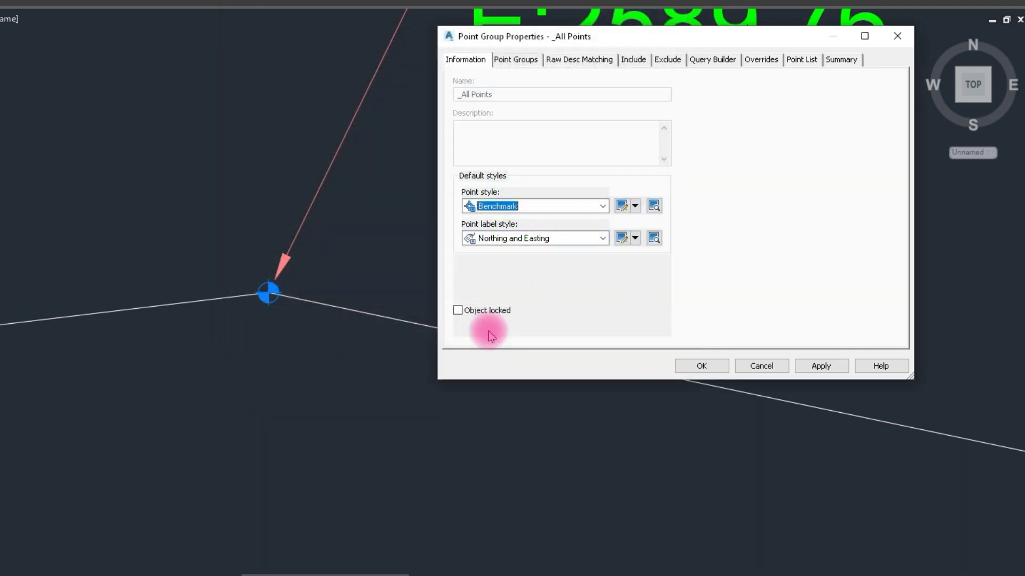
click(840, 367)
click(702, 366)
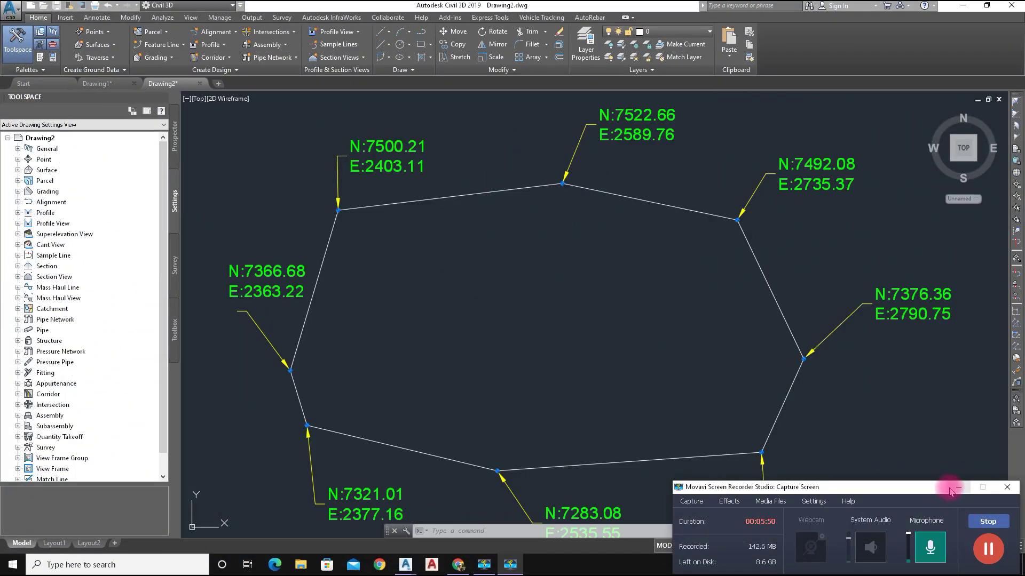
Minimize the recorder panel and switch the ribbon to the Annotate tab.
click(953, 488)
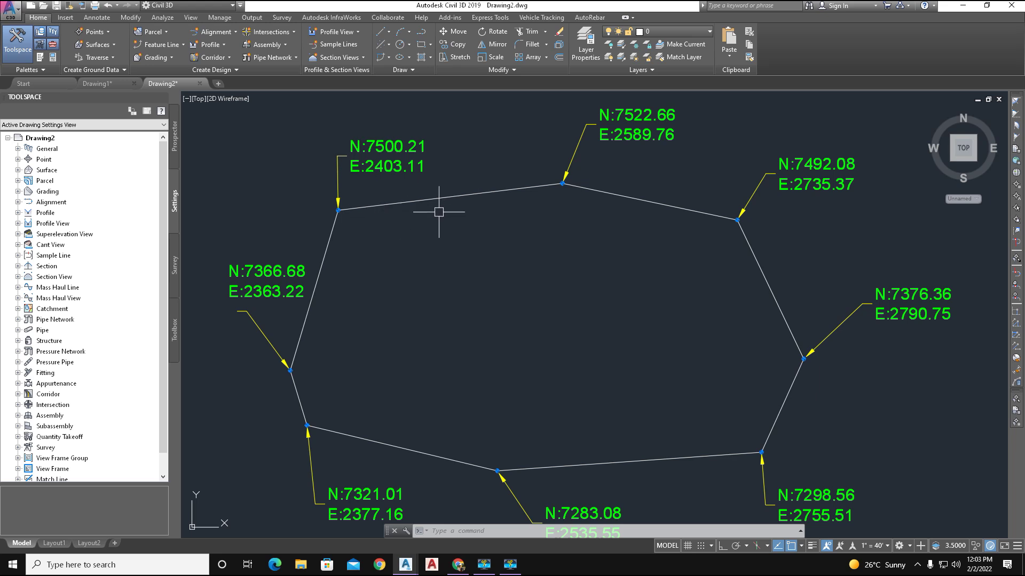
click(97, 18)
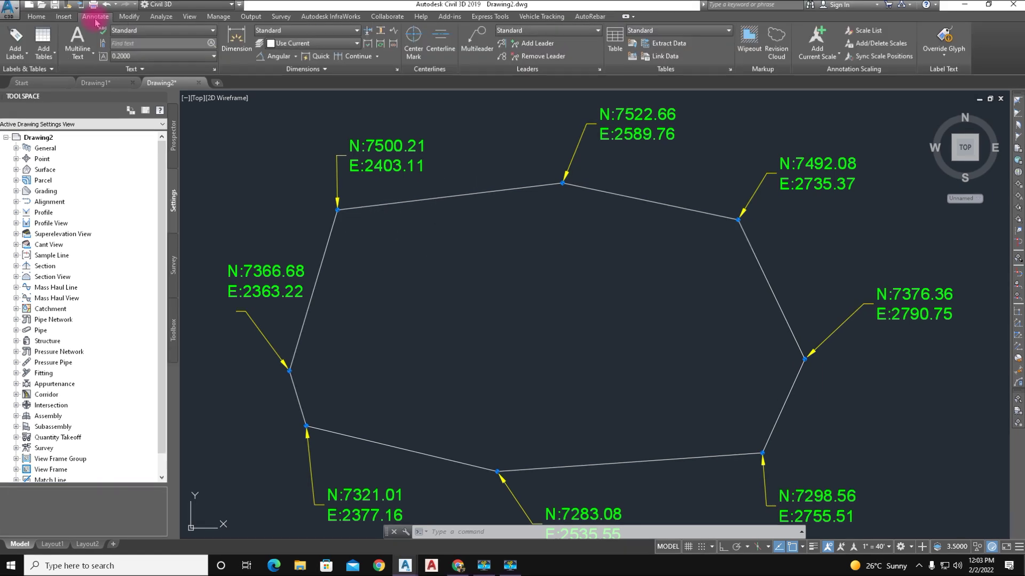
Add Multiple Segment Line/Curve Labels to the boundary polyline, giving each side a bearing and distance.
click(28, 55)
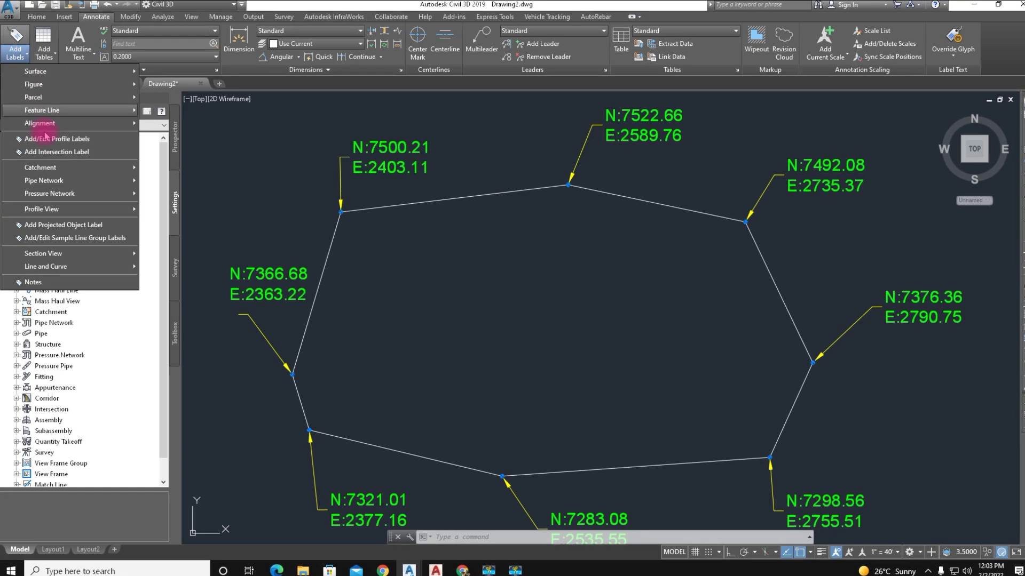
mouse_move(85, 268)
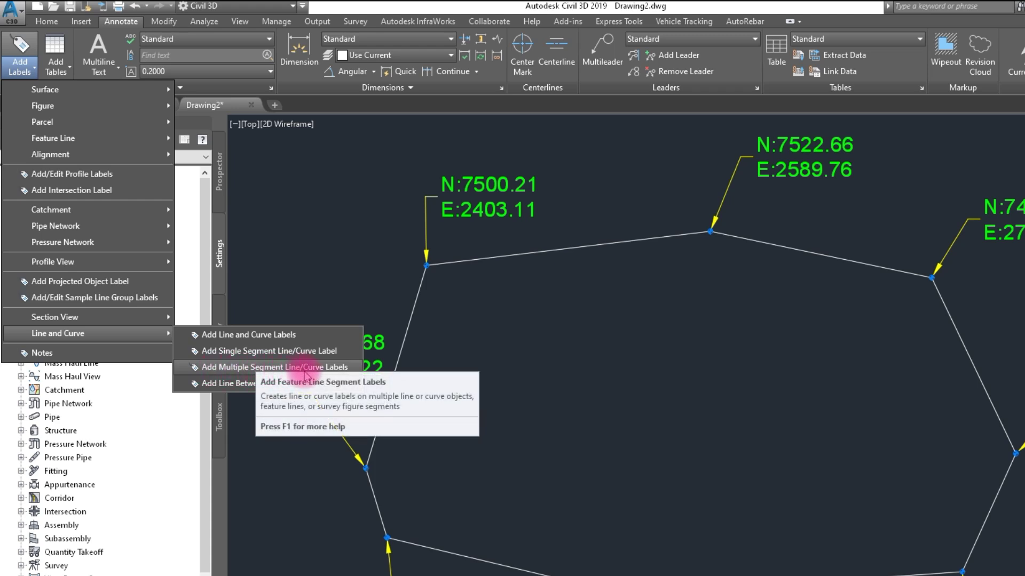
click(242, 369)
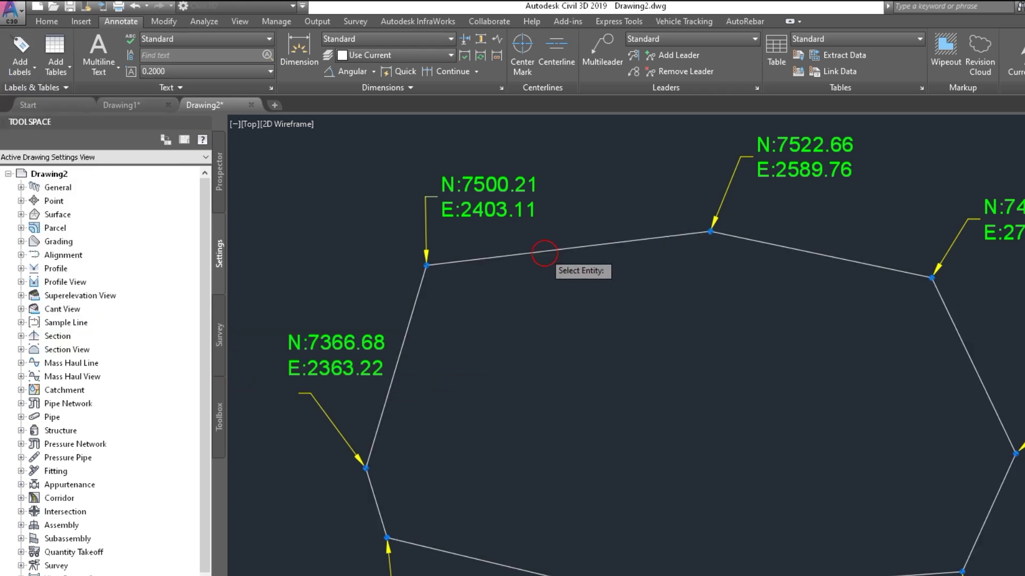
click(545, 253)
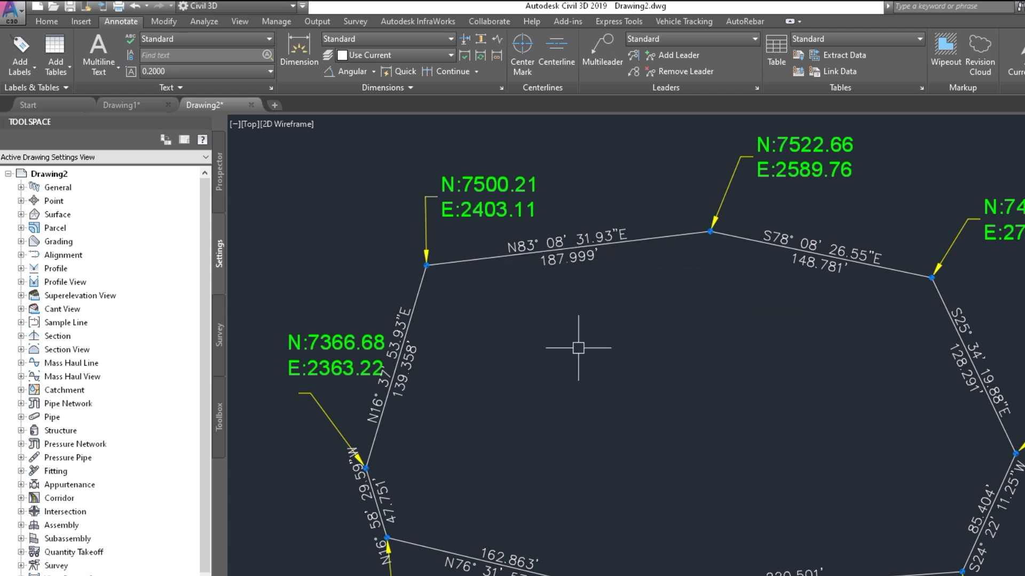
scroll(540, 249, up, 2)
click(543, 236)
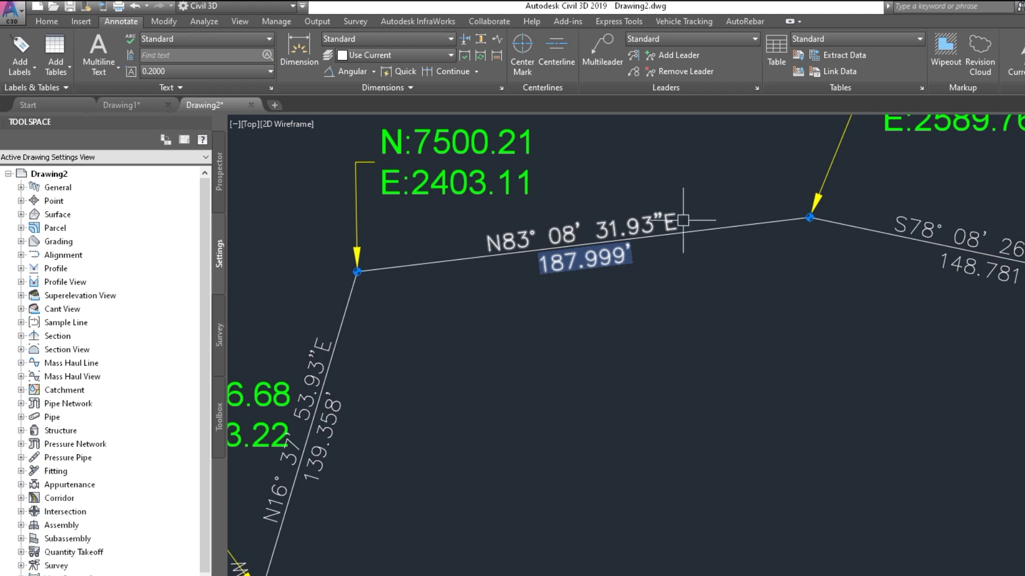
Edit the Bearing over Distance label style and open its bearing Contents, keeping text height 0.15.
click(573, 233)
right_click(548, 236)
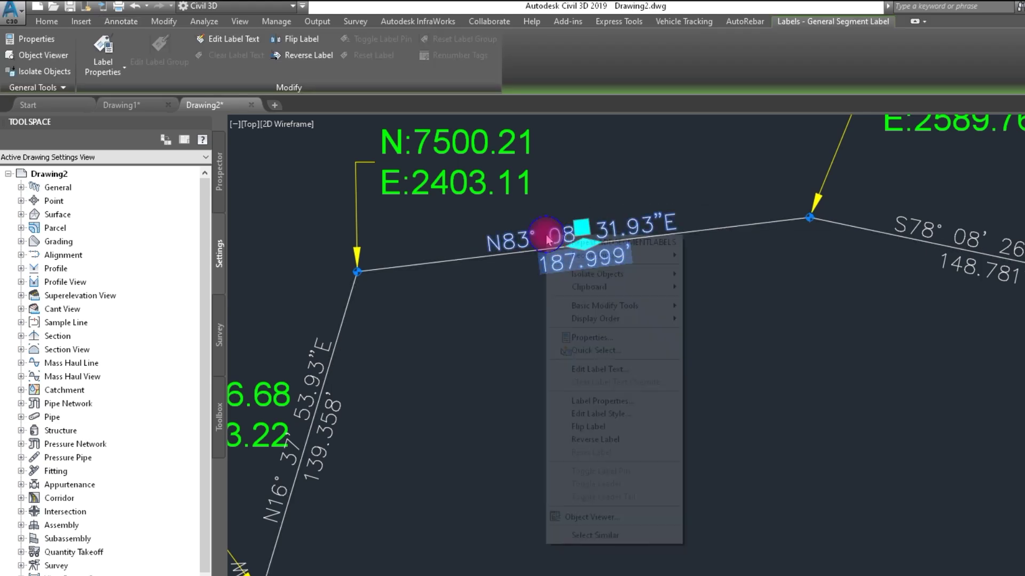
click(623, 421)
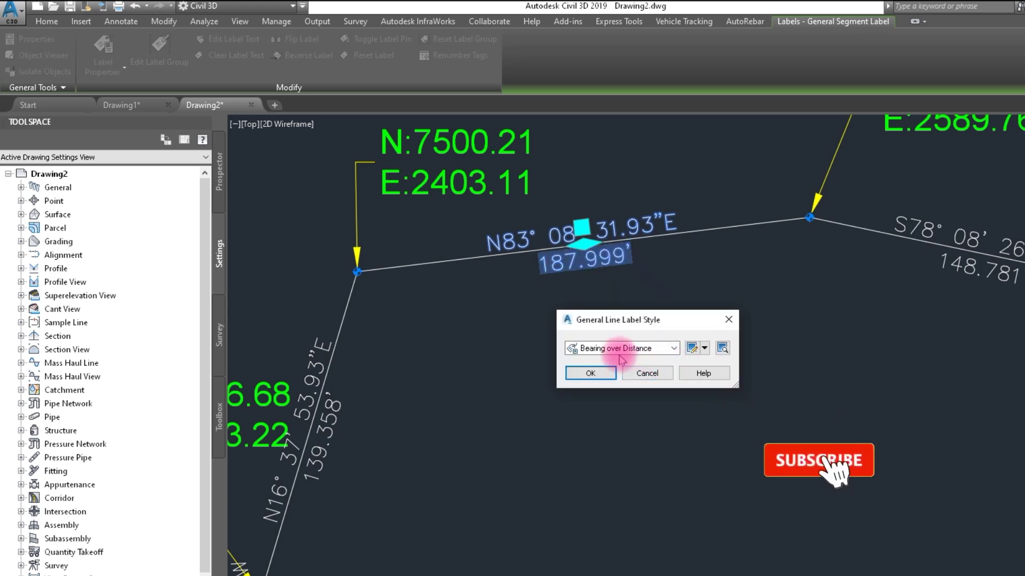
click(691, 349)
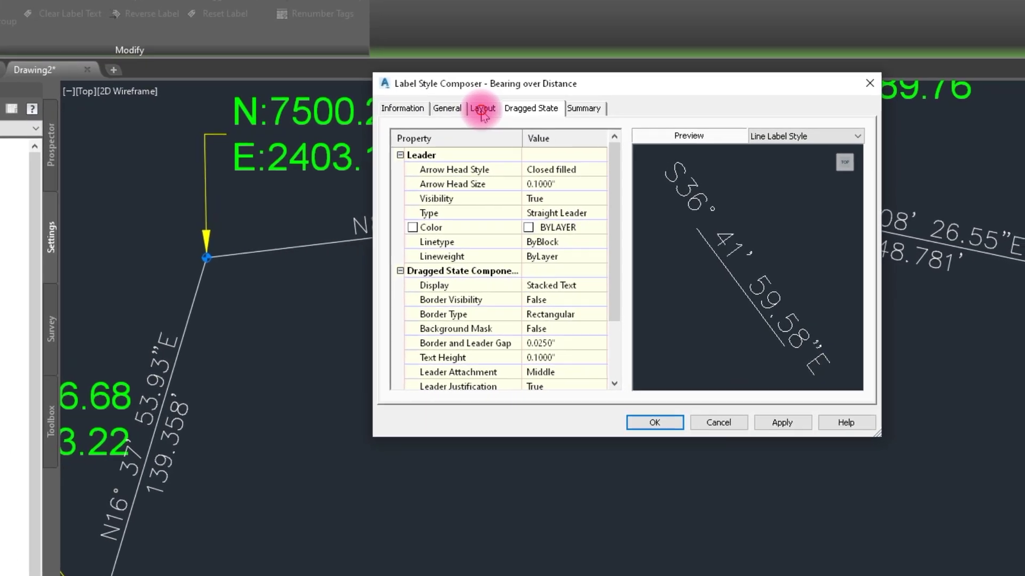
click(602, 140)
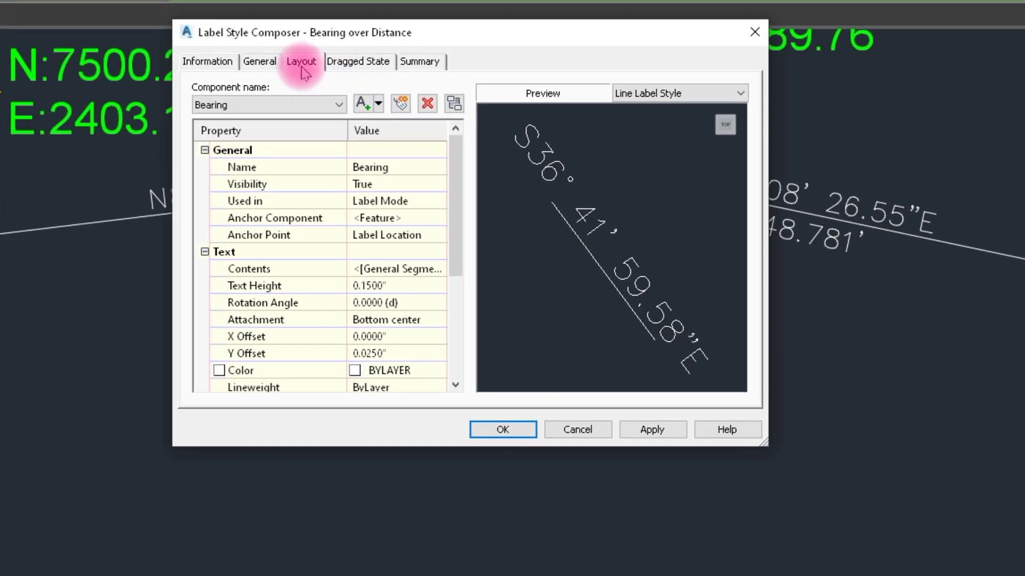
click(402, 287)
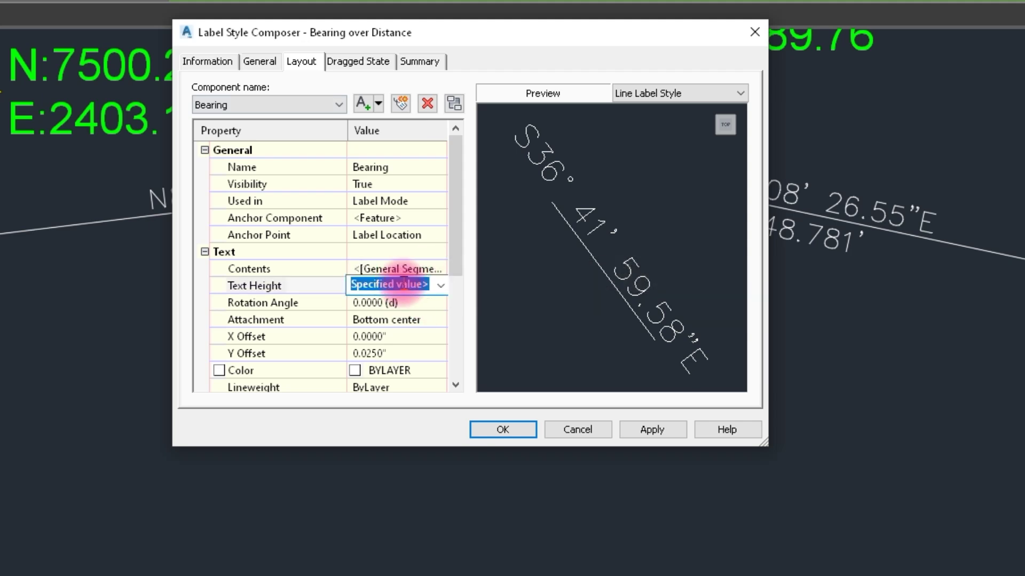
click(437, 276)
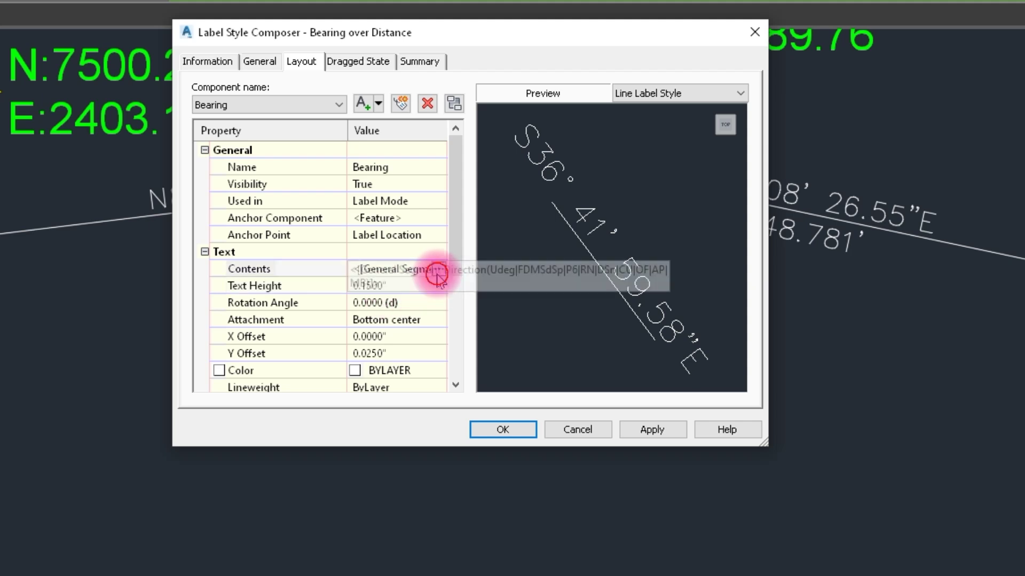
click(437, 269)
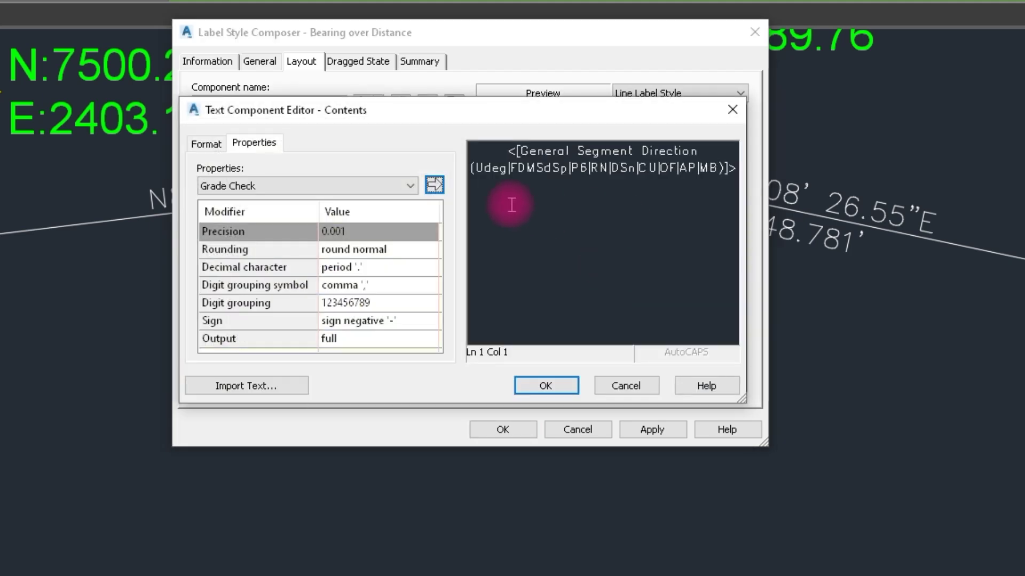
Format the Bearing over Distance style's bearing text as red Arial.
drag(735, 168, 451, 141)
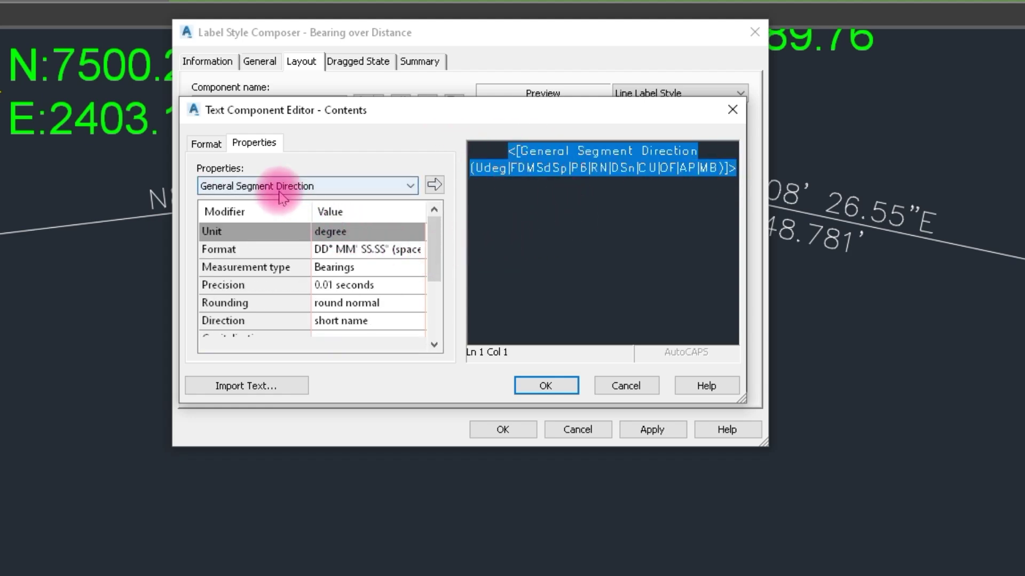
click(207, 143)
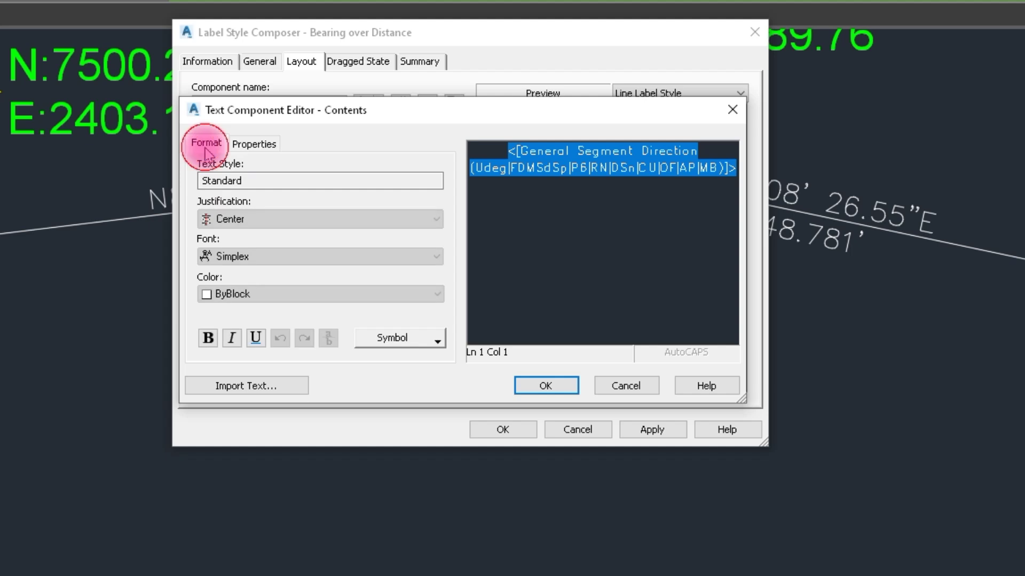
click(286, 261)
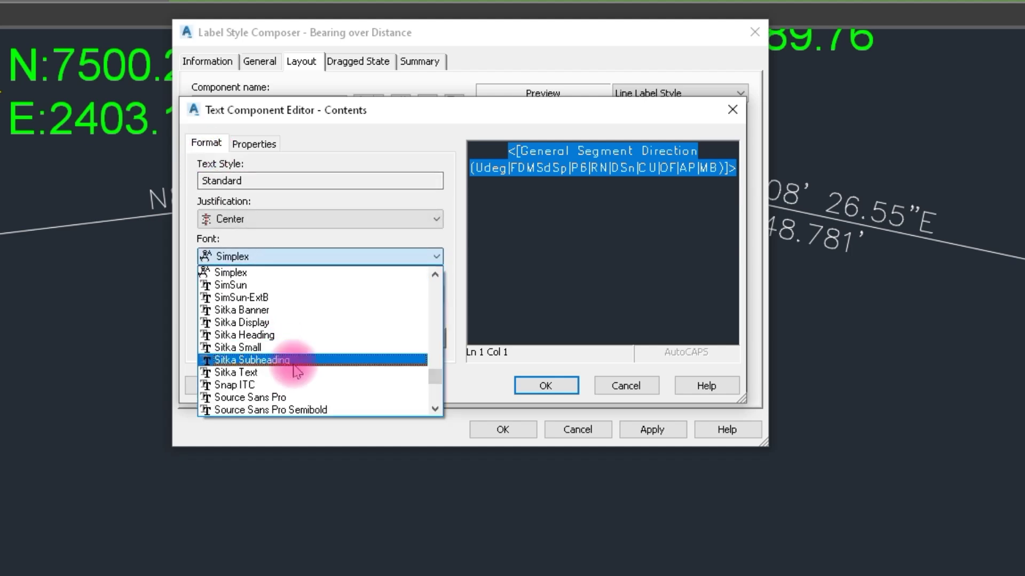
key(a)
click(251, 359)
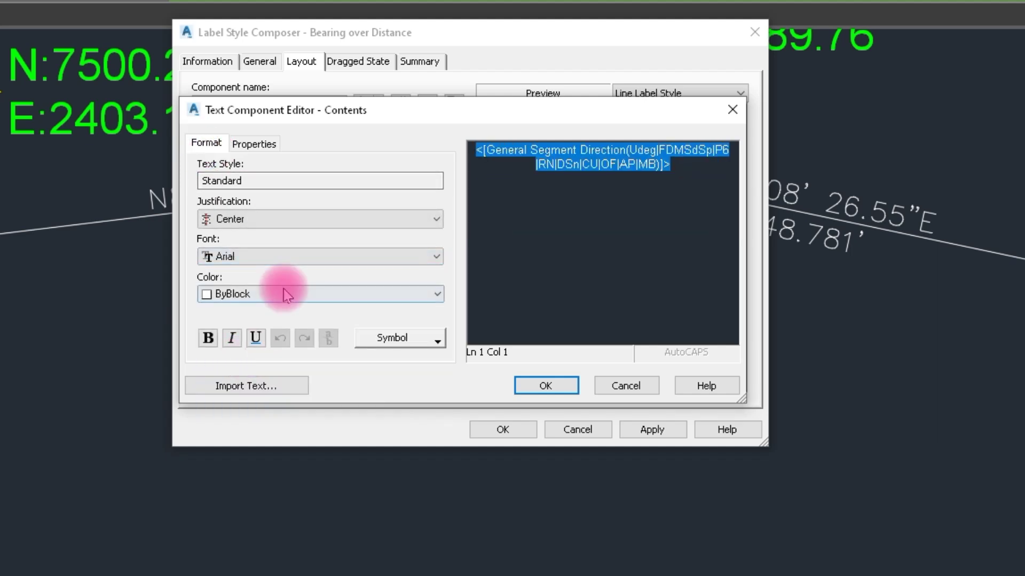
click(276, 299)
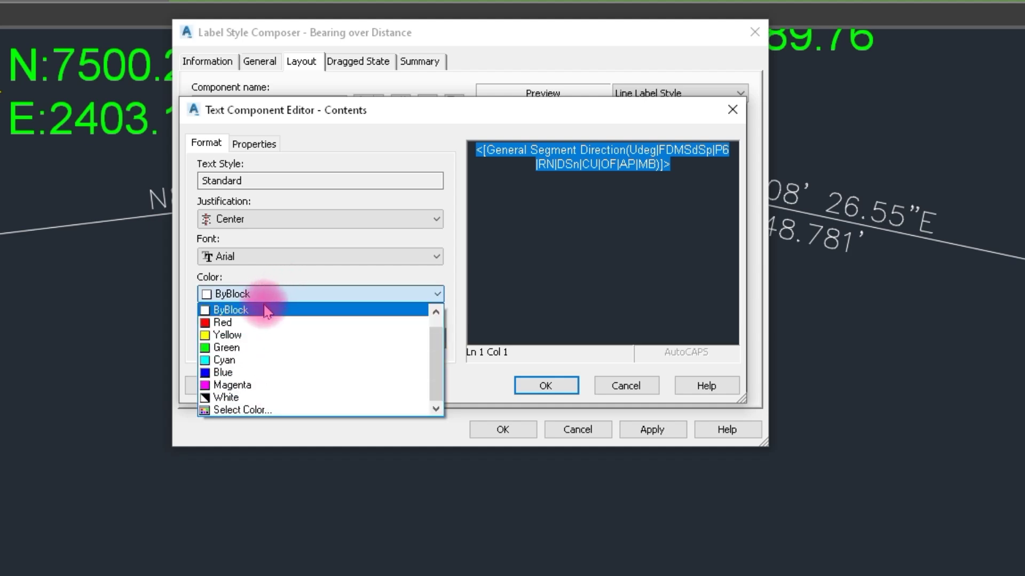
click(224, 323)
click(531, 382)
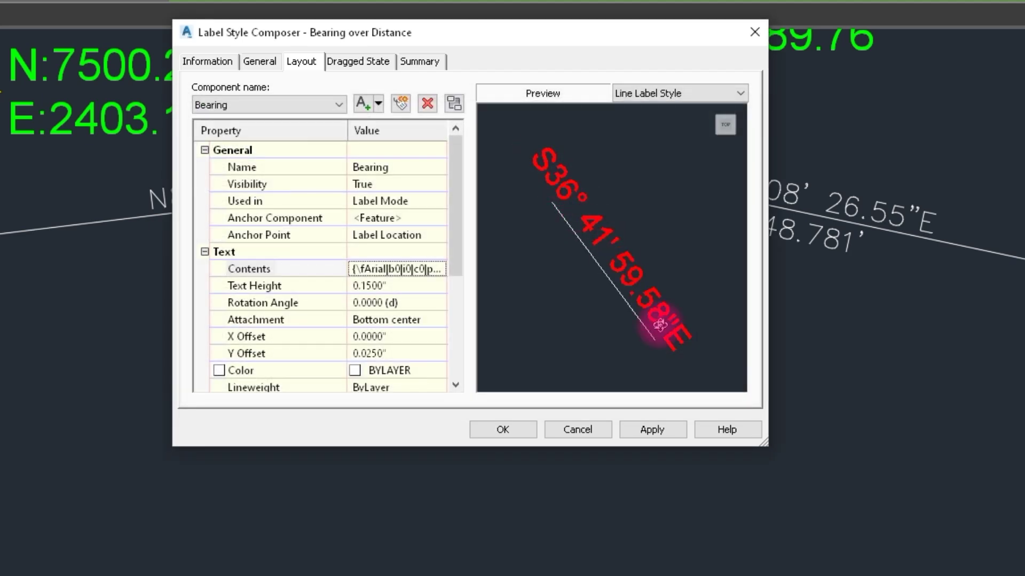
click(274, 107)
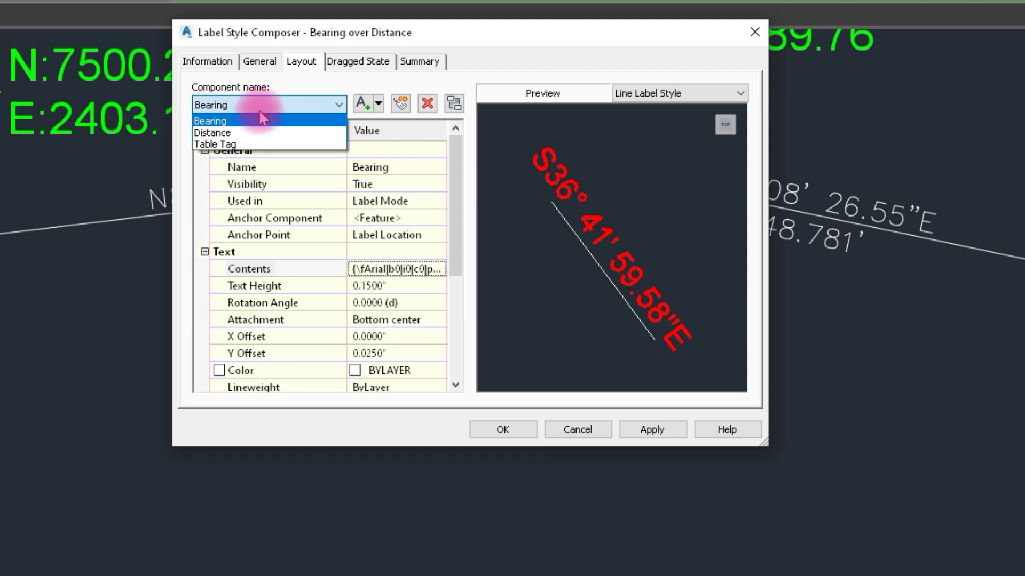
Format the Distance component's segment length text as yellow Arial.
click(223, 134)
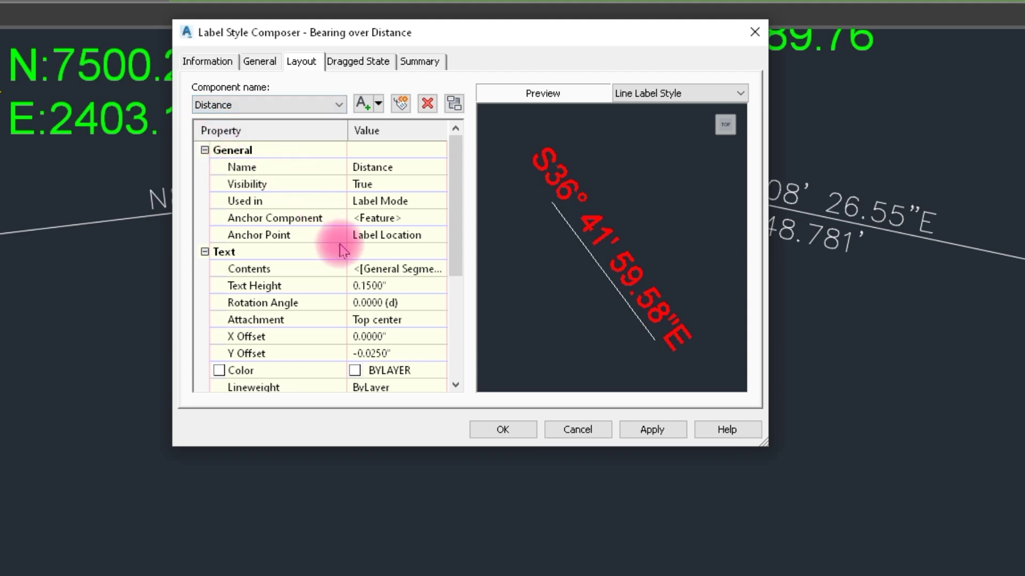
click(436, 276)
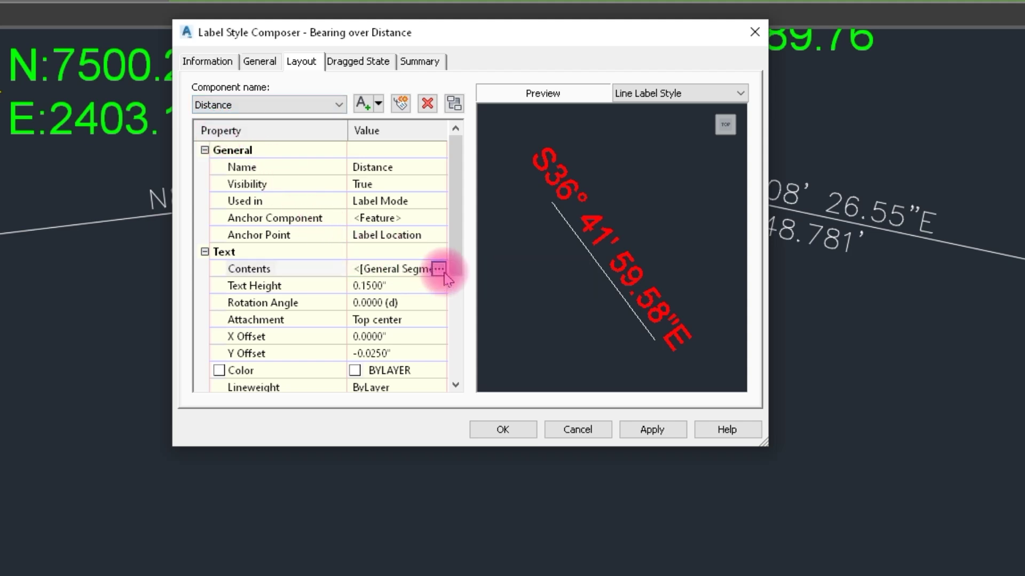
click(441, 269)
drag(662, 169, 494, 152)
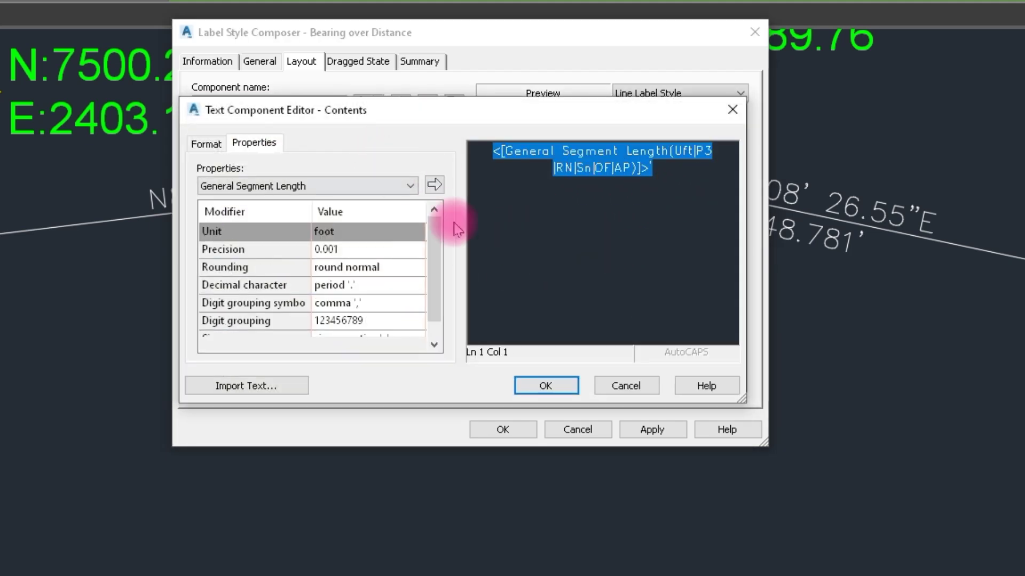
click(206, 143)
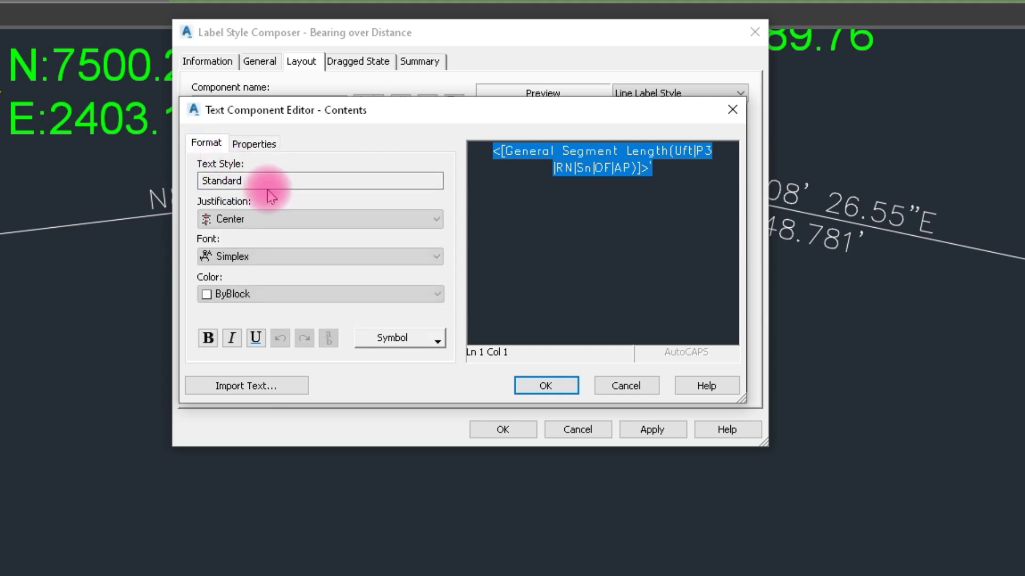
click(259, 294)
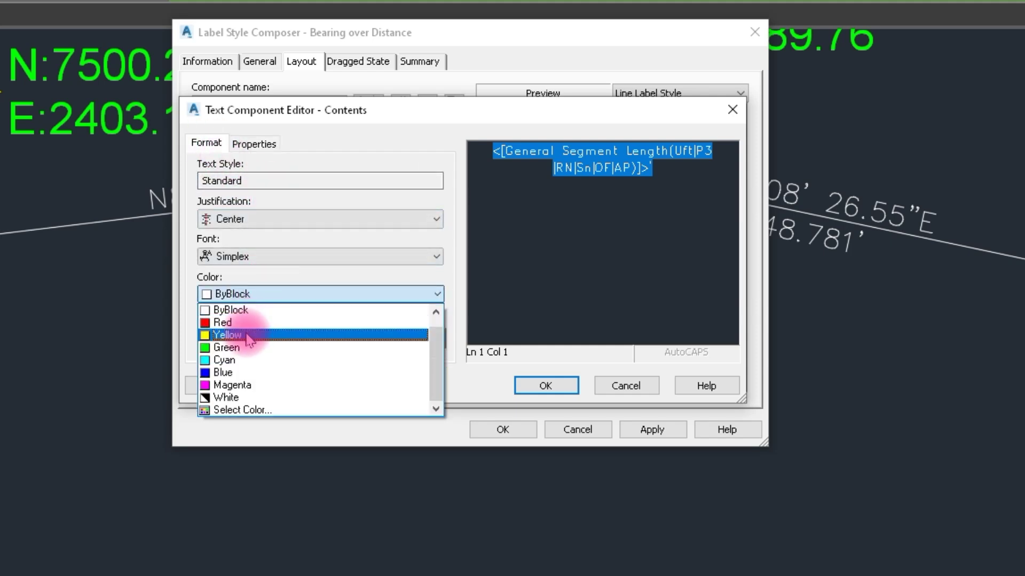
click(249, 336)
click(270, 256)
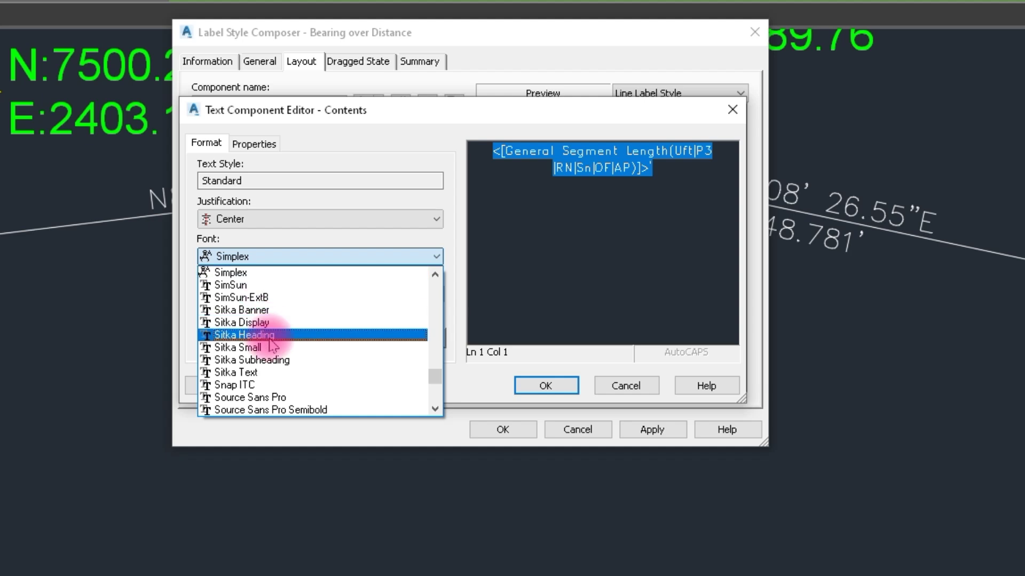
key(a)
click(254, 359)
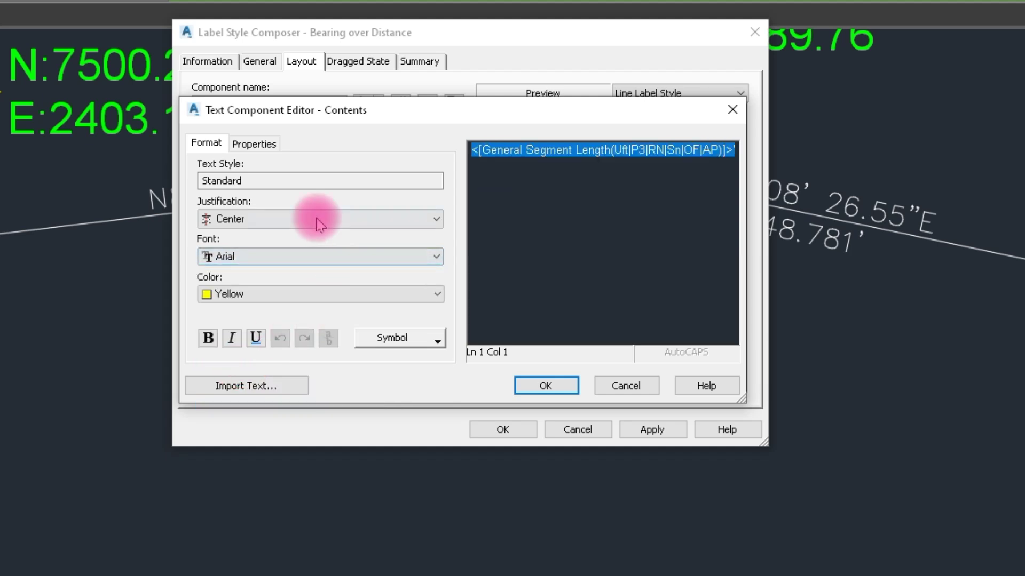
Try bold, italic, underline and the character map on the distance text, then save the style.
click(209, 342)
click(235, 345)
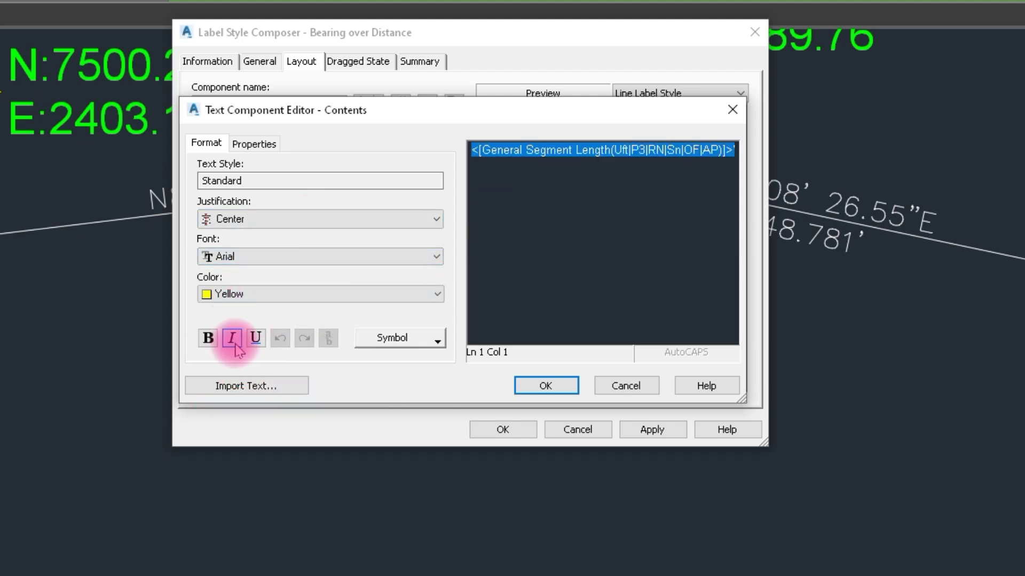
click(255, 342)
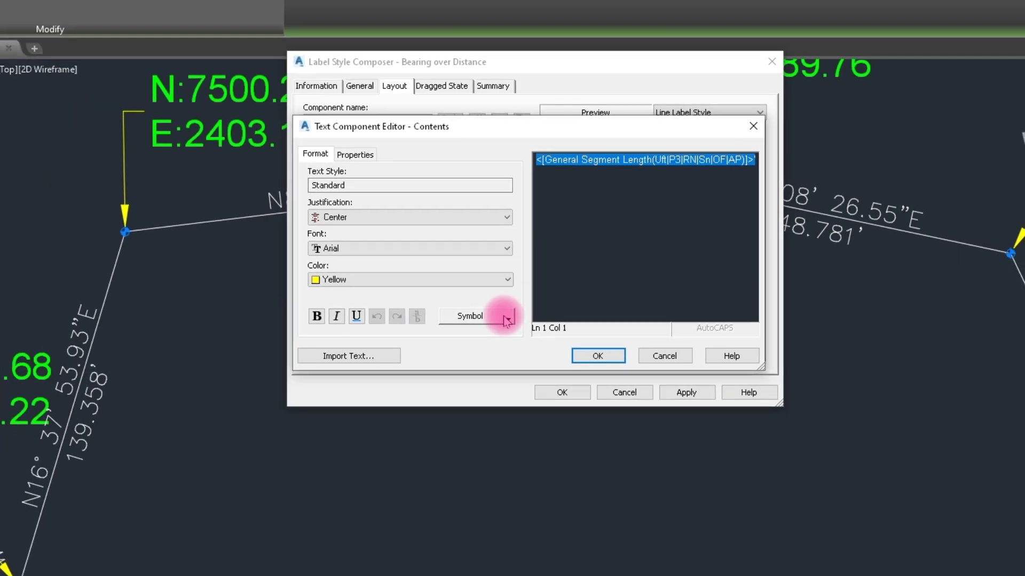
click(437, 340)
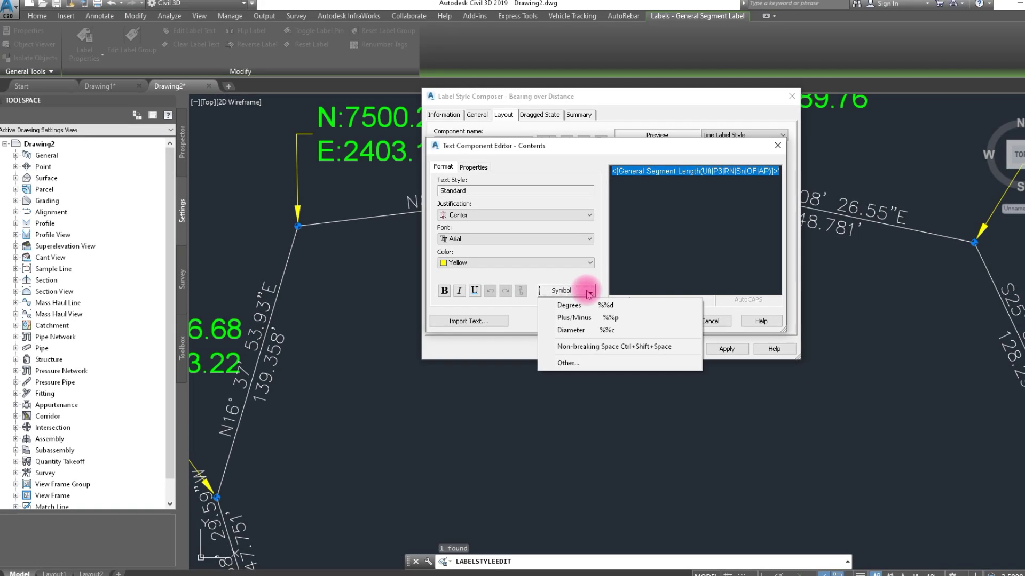
click(568, 363)
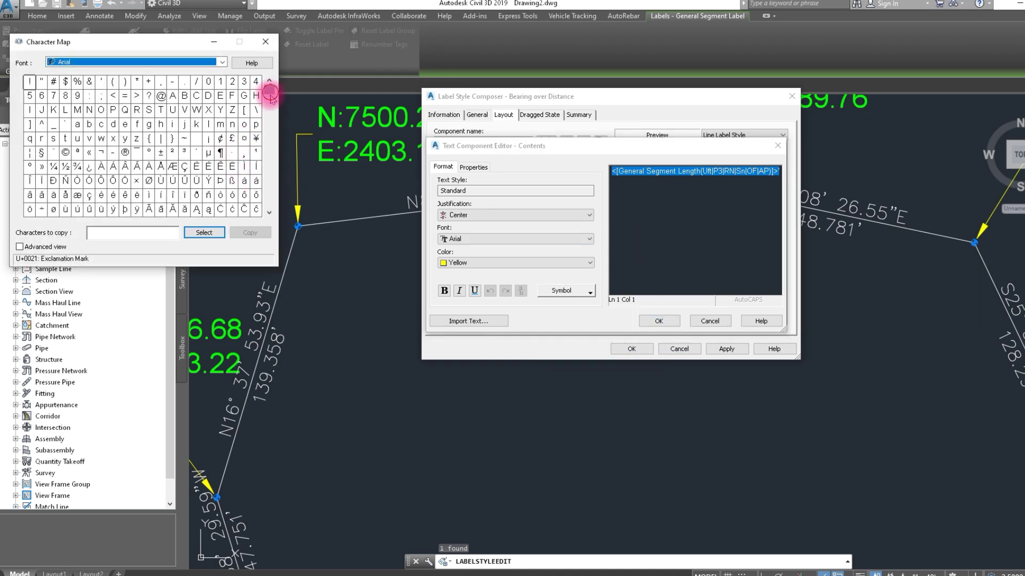
drag(271, 95, 271, 137)
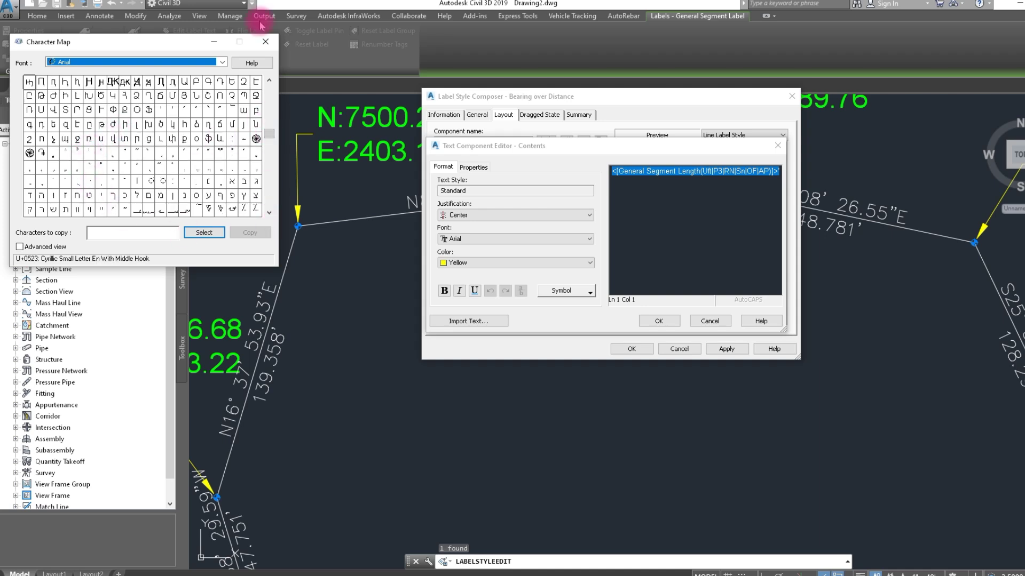
click(265, 42)
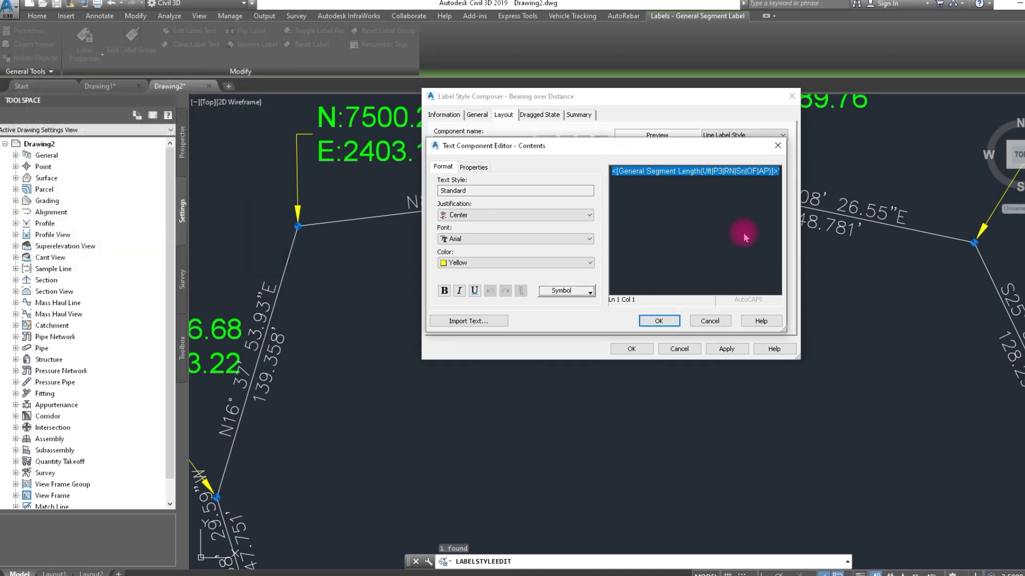
click(473, 168)
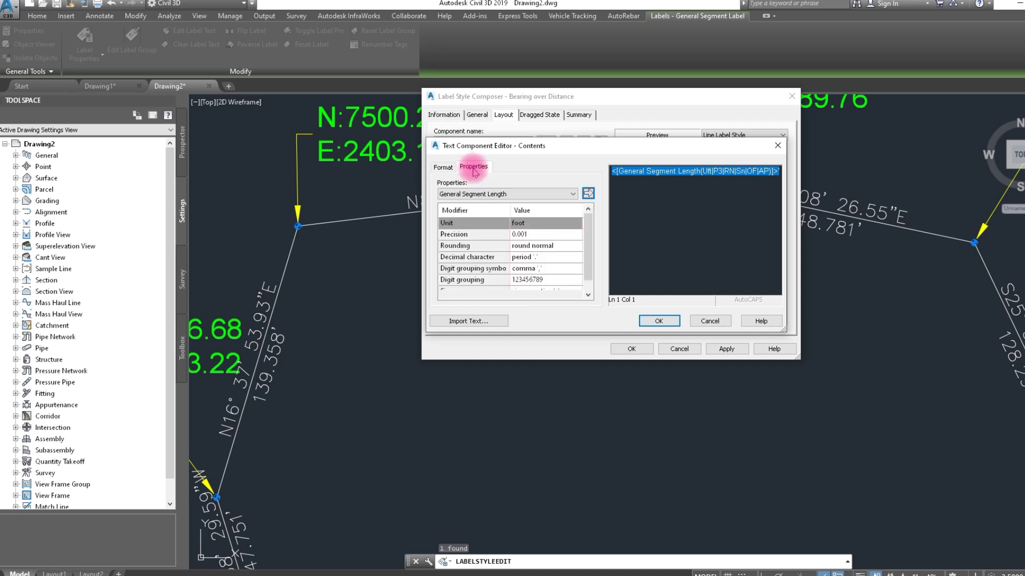
click(660, 321)
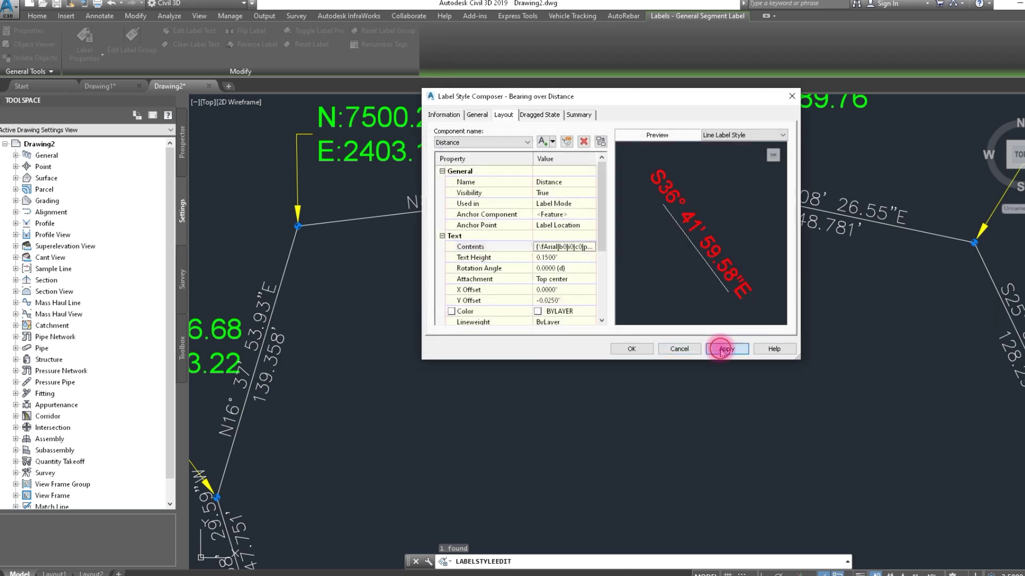
click(625, 349)
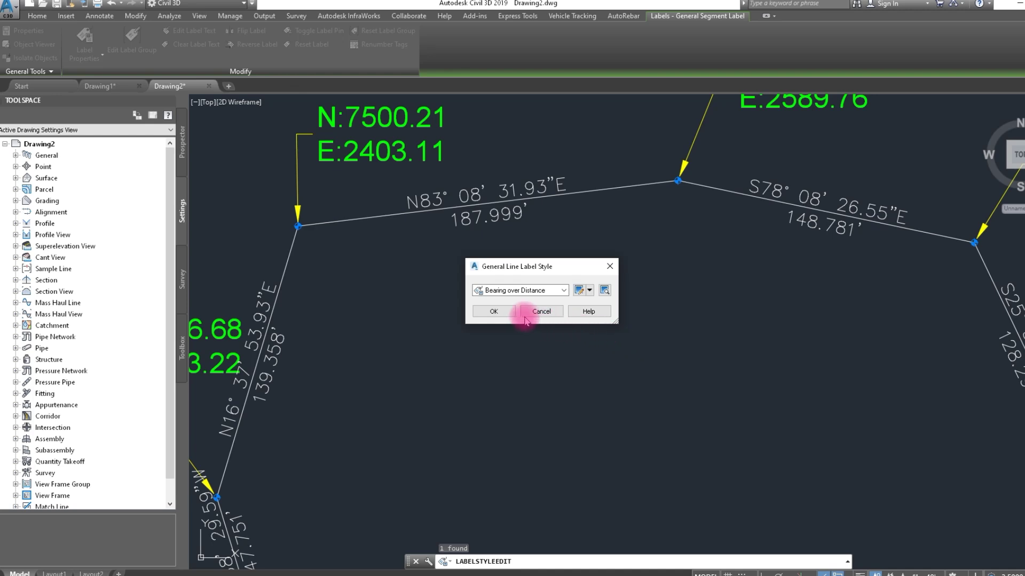
Apply the updated line label style, zoom out to the whole boundary, and show the Toolbox.
click(512, 316)
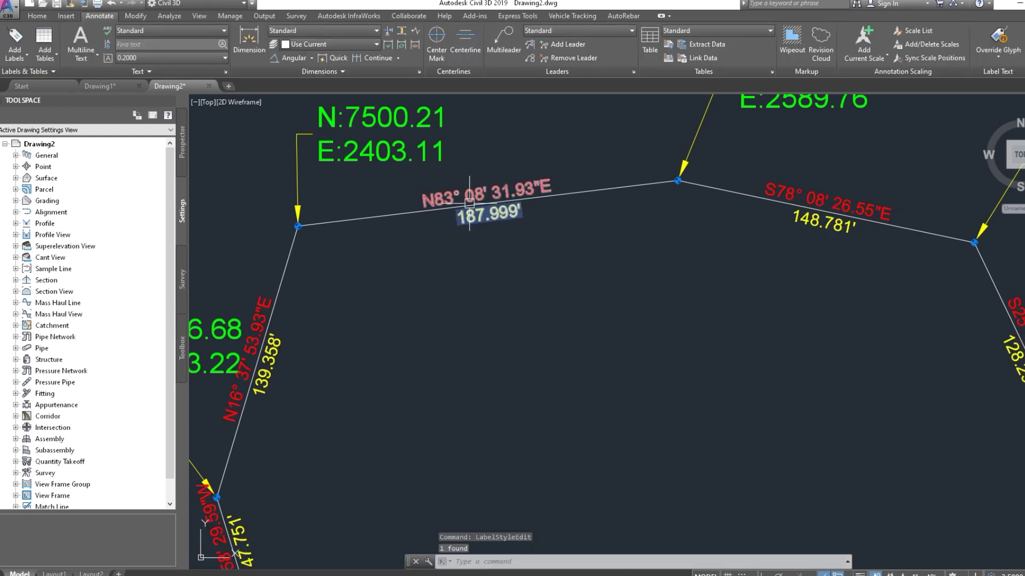
scroll(425, 202, down, 2)
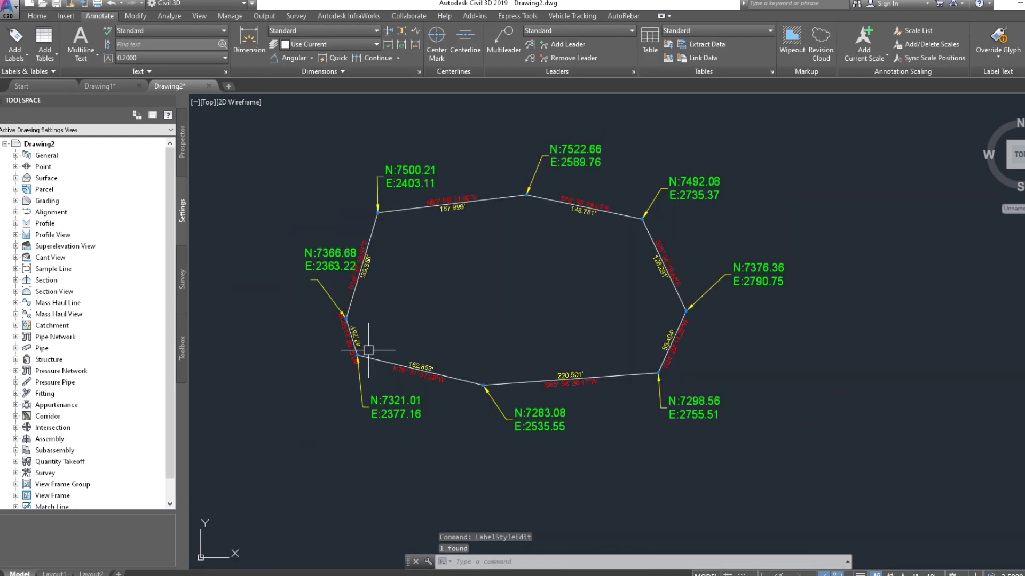
scroll(369, 350, up, 3)
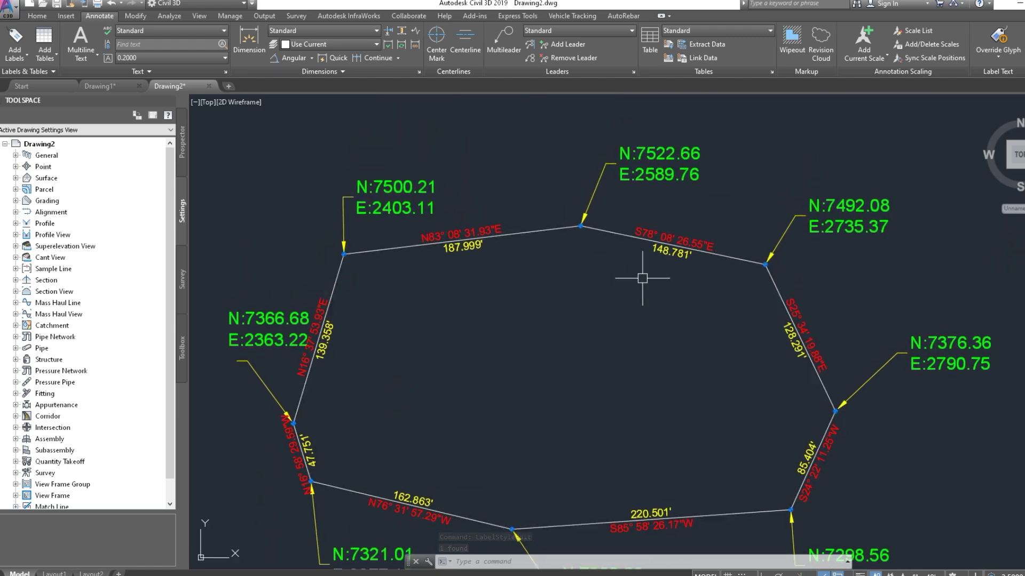
middle_click(587, 283)
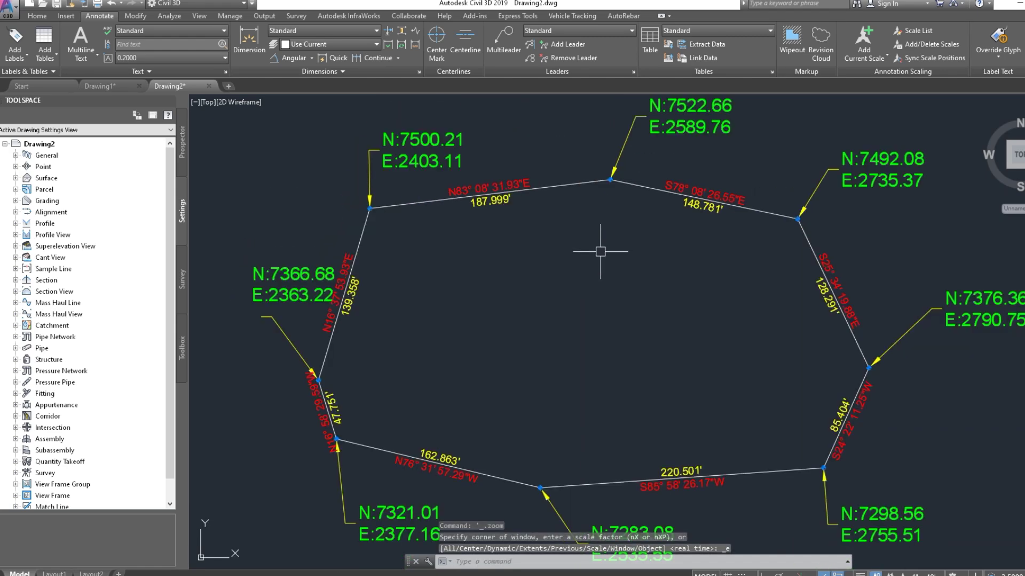
scroll(591, 256, up, 1)
scroll(598, 250, up, 3)
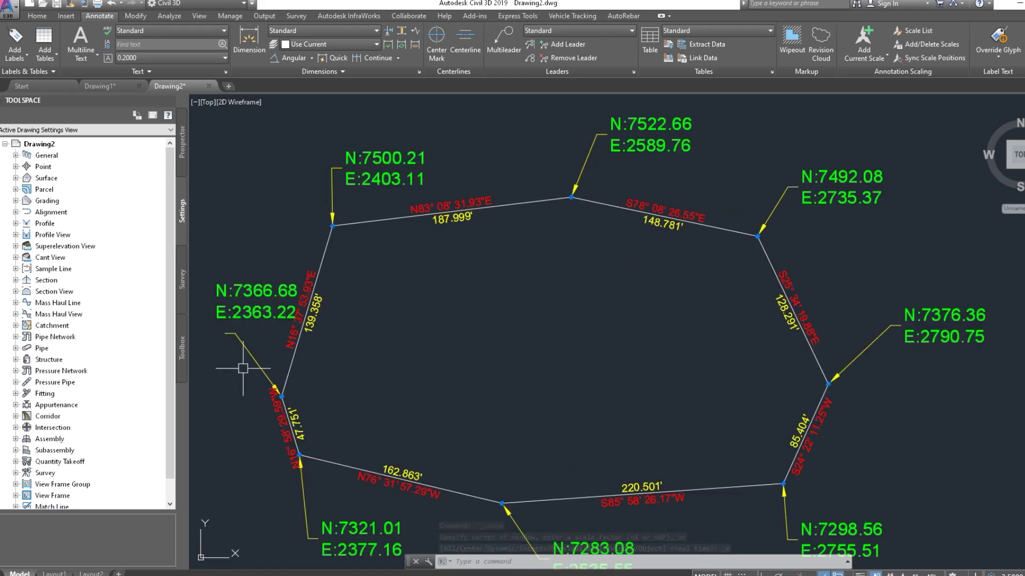
click(182, 347)
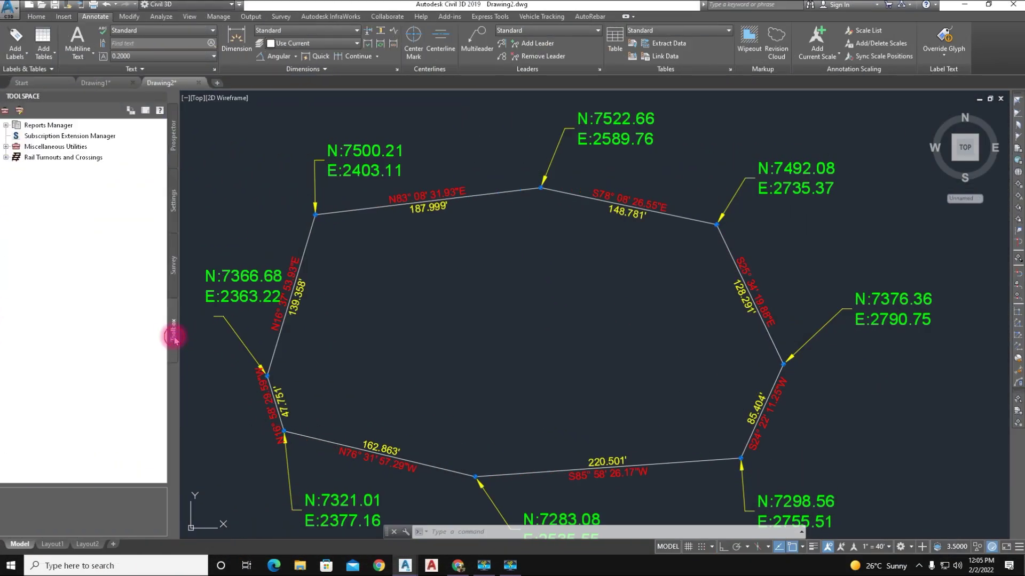
Execute the Points_in_CSV report from Reports Manager > Points, exporting all points.
click(6, 126)
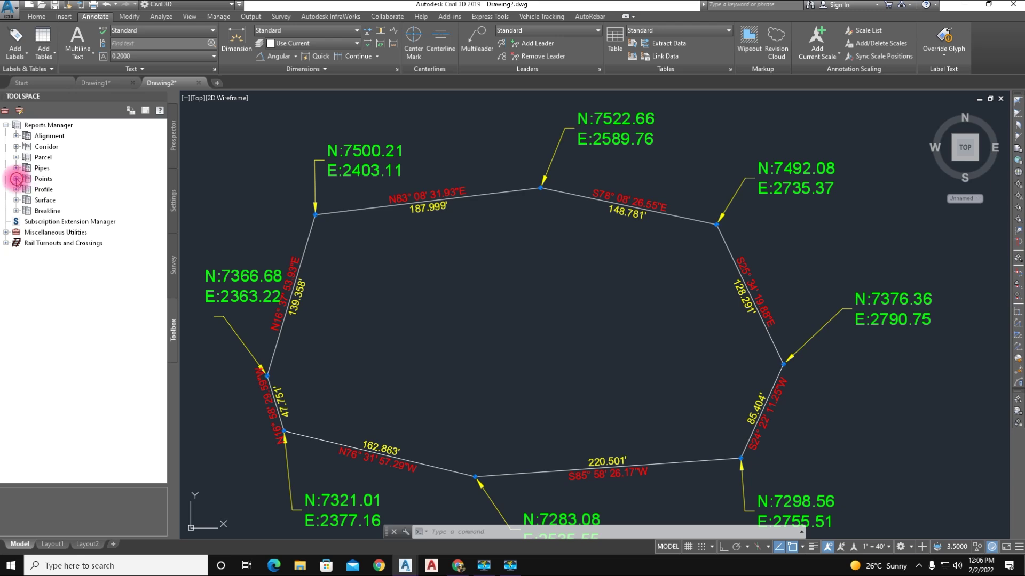
click(16, 179)
click(60, 189)
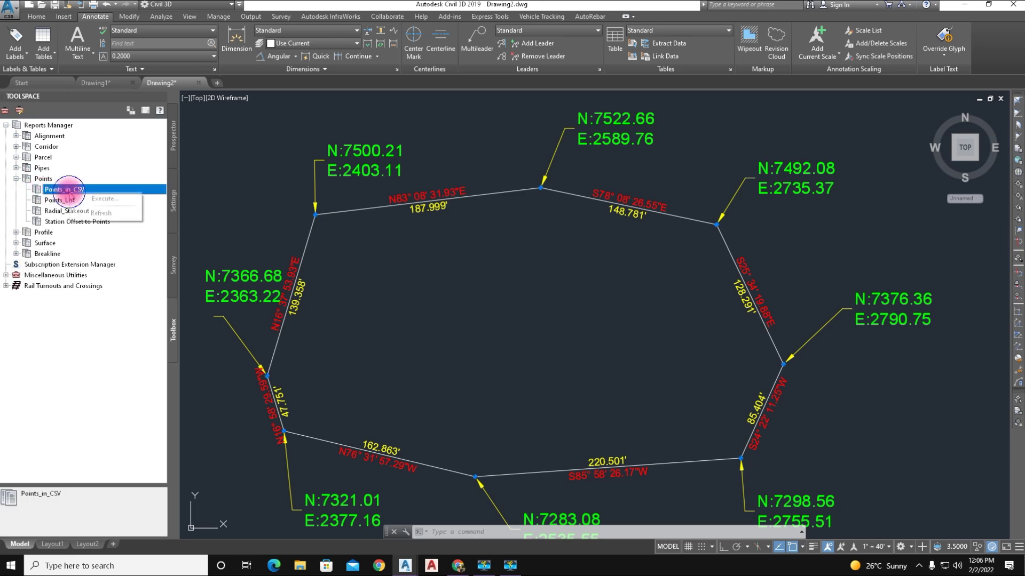
click(106, 199)
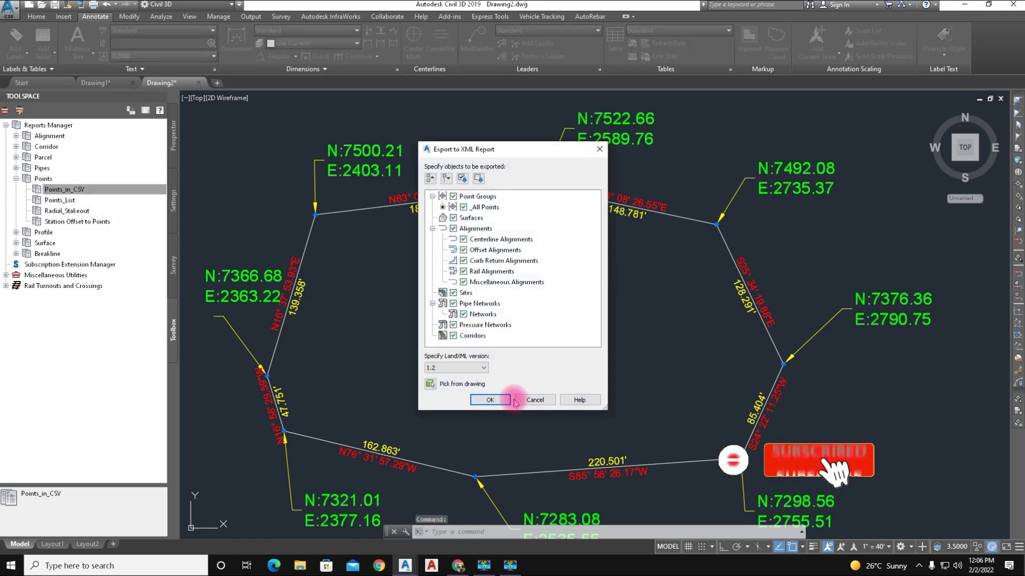
click(500, 403)
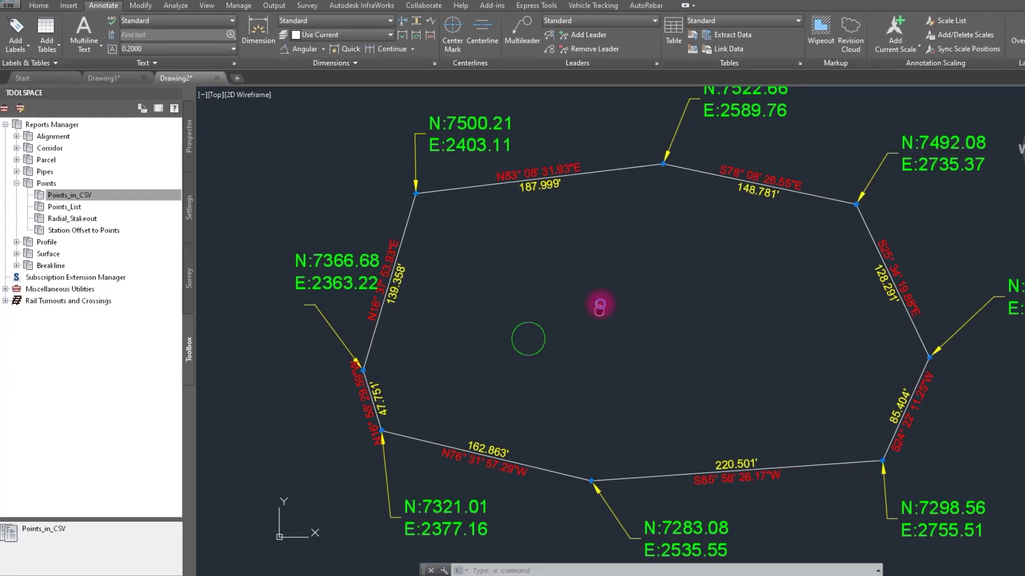
middle_drag(618, 288, 588, 293)
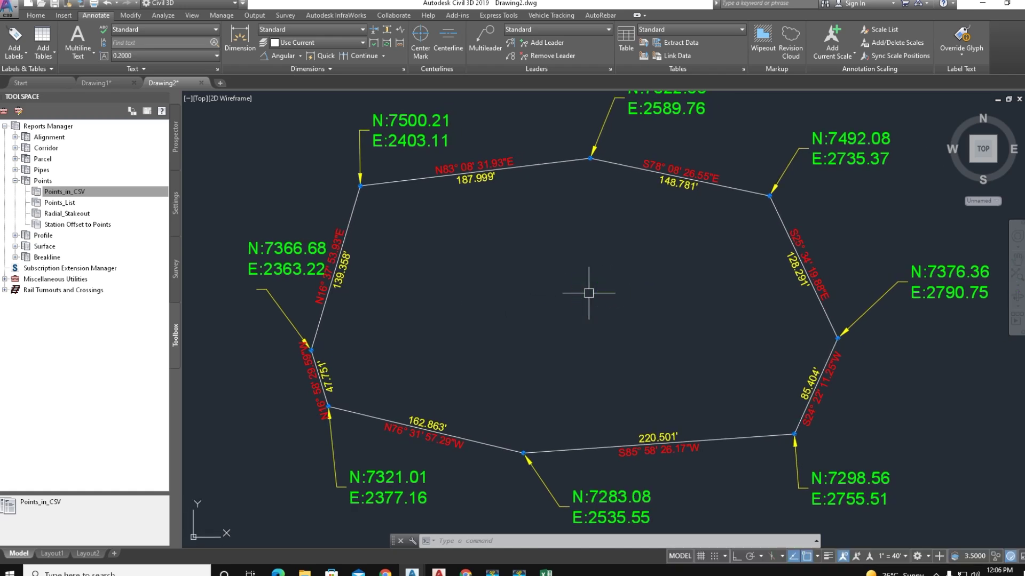